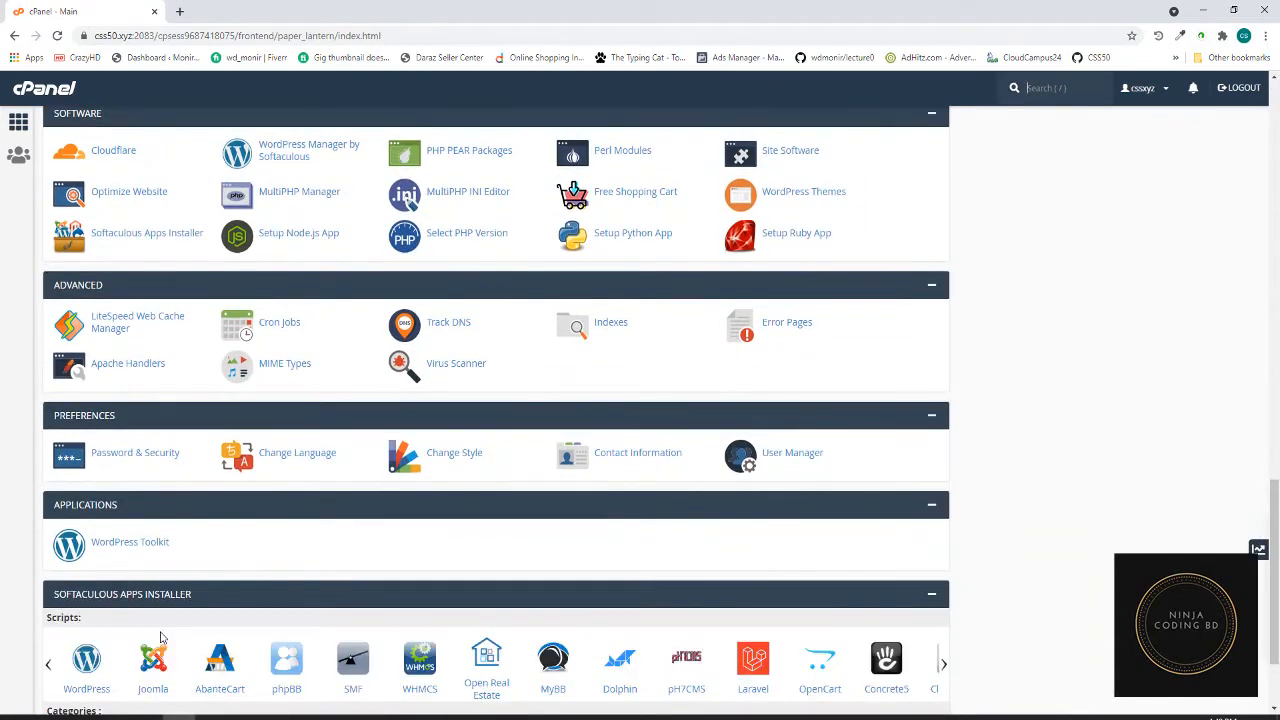
{"action": "scroll", "coordinate": [95, 620], "scroll_direction": "down", "scroll_amount": 2}
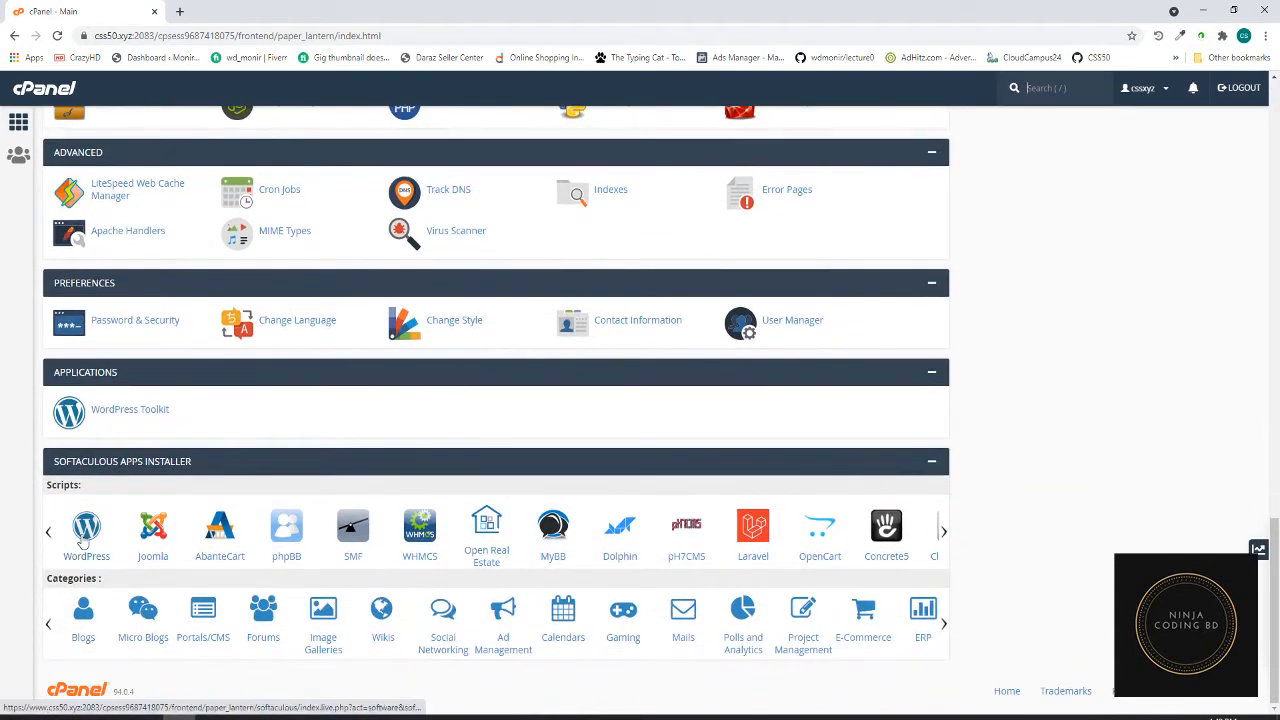
- Start a new WordPress install on ninjacodingbd.css50.xyz at the domain root, with an empty directory
{"action": "left_click", "coordinate": [82, 538]}
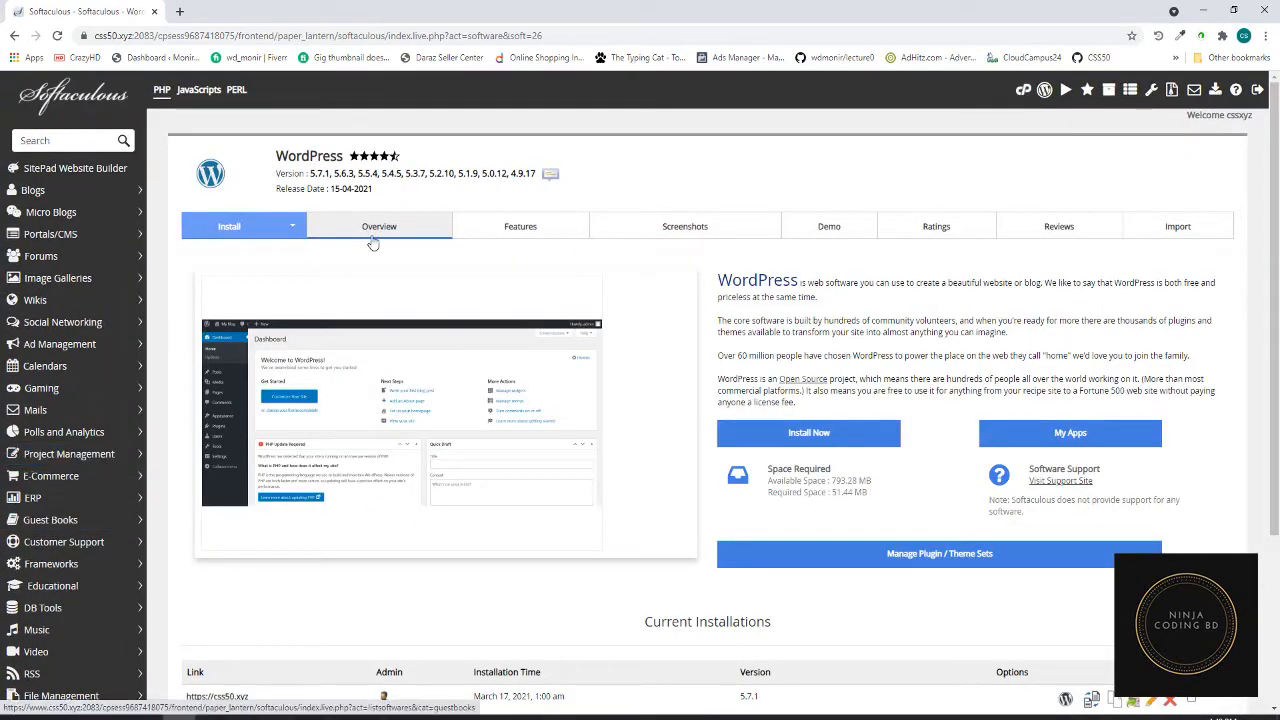
{"action": "left_click", "coordinate": [812, 432]}
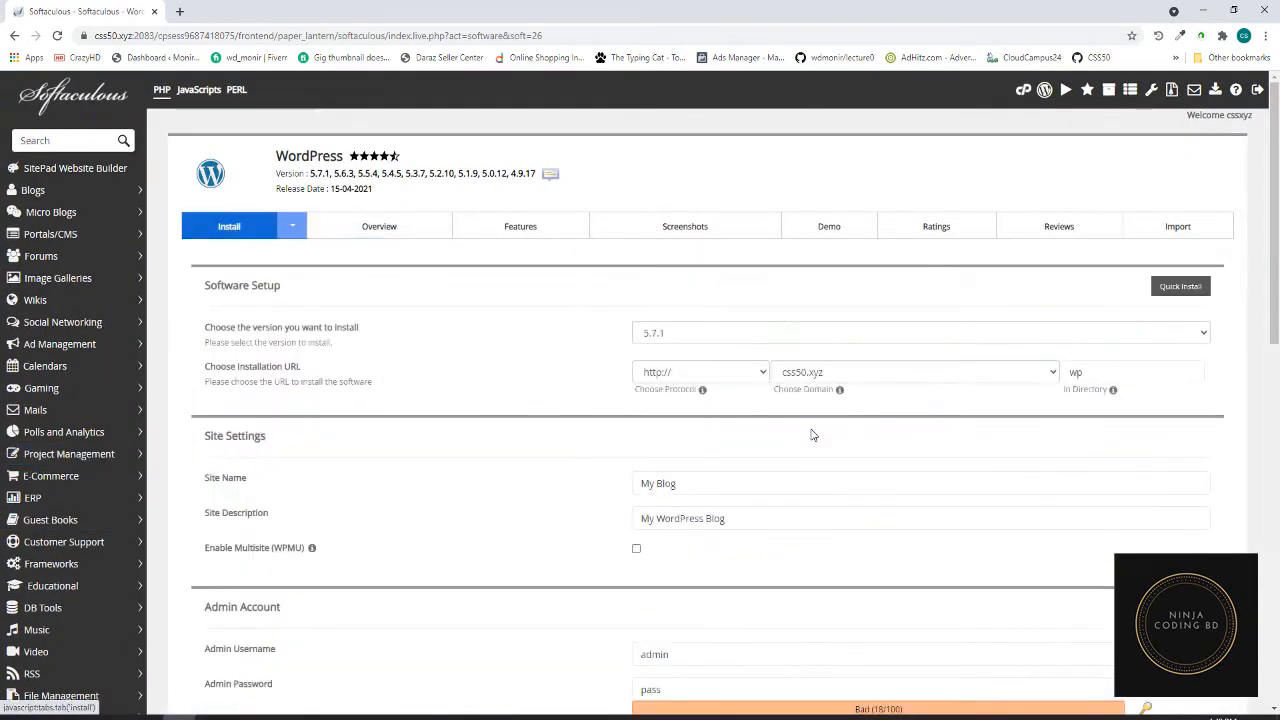
{"action": "left_click", "coordinate": [1047, 374]}
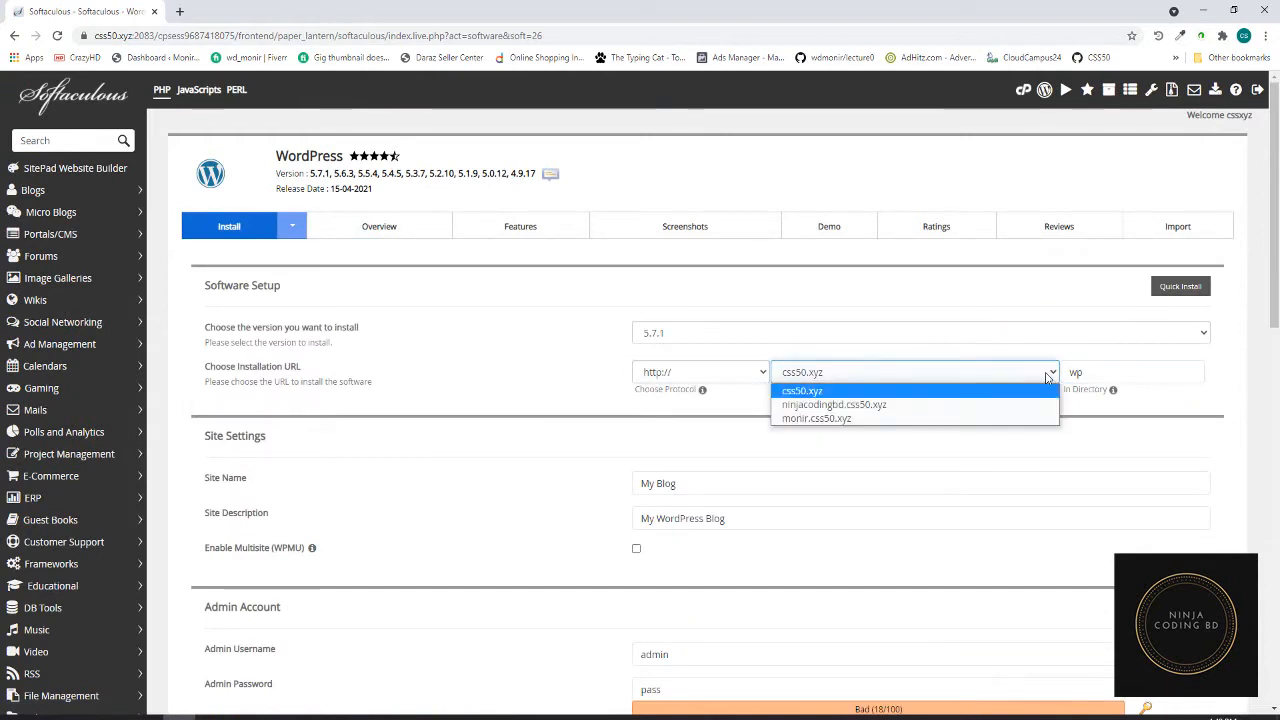
{"action": "left_click", "coordinate": [838, 405]}
{"action": "left_click_drag", "start_coordinate": [1091, 372], "coordinate": [1063, 372]}
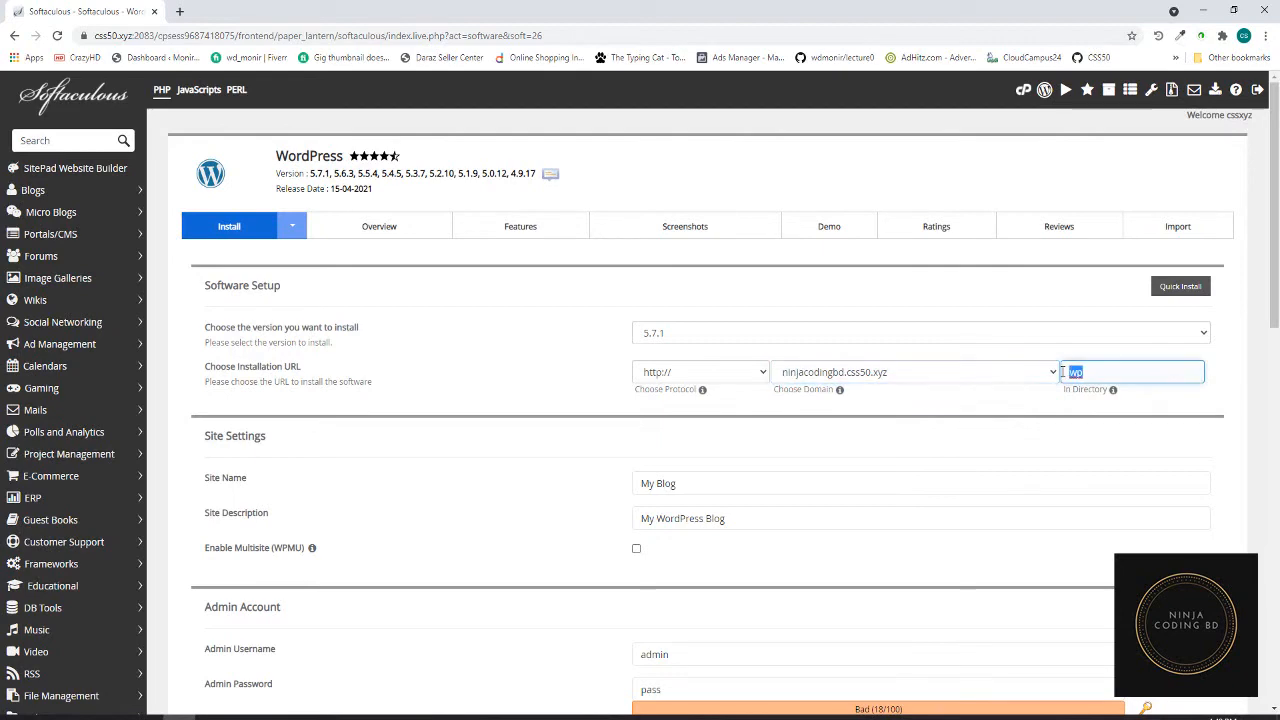
{"action": "key", "text": "BackSpace"}
- Set the site name to 'My Blog Site' and replace the default admin password
{"action": "left_click", "coordinate": [728, 480]}
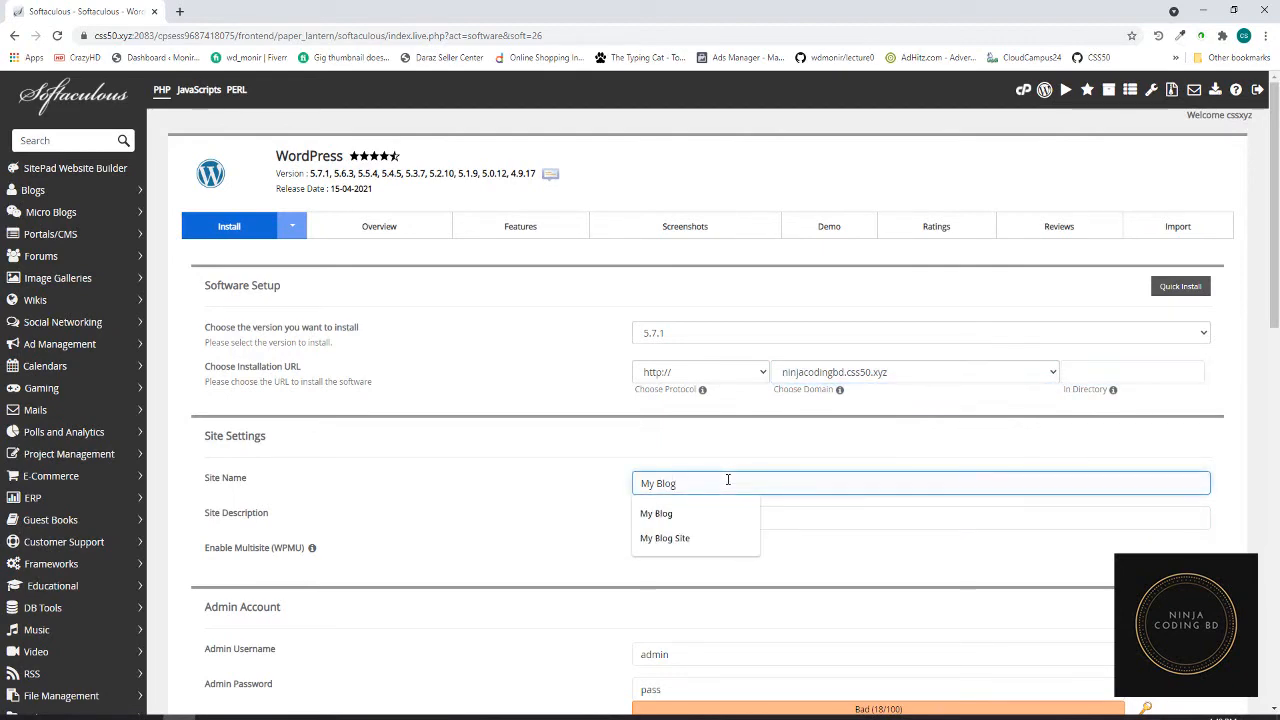
{"action": "left_click", "coordinate": [670, 538]}
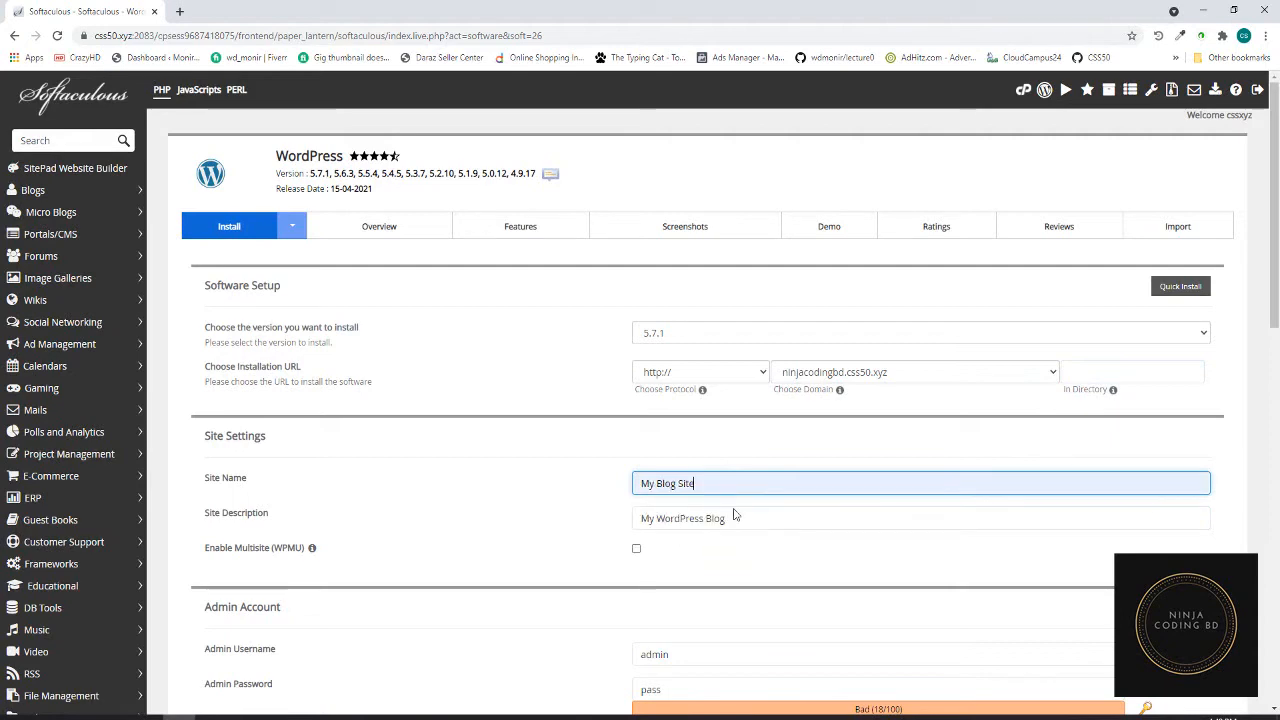
{"action": "left_click", "coordinate": [745, 519]}
{"action": "scroll", "coordinate": [745, 519], "scroll_direction": "down", "scroll_amount": 2}
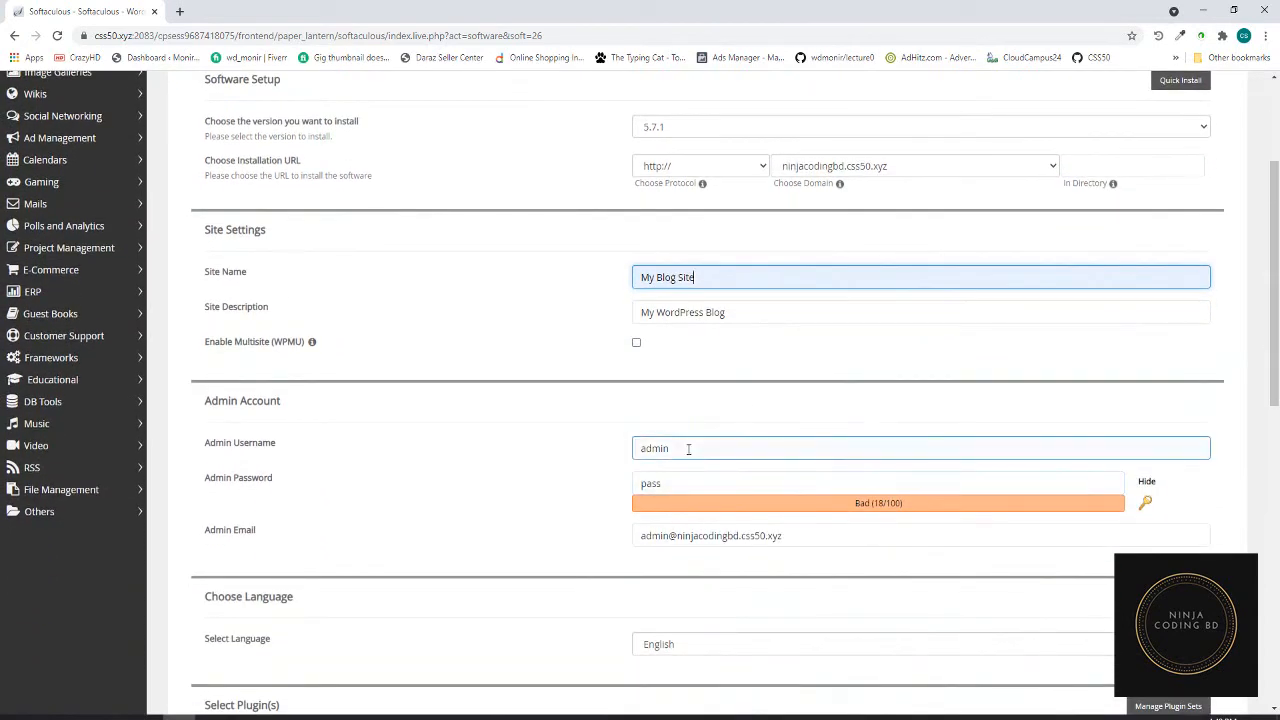
{"action": "left_click", "coordinate": [684, 447]}
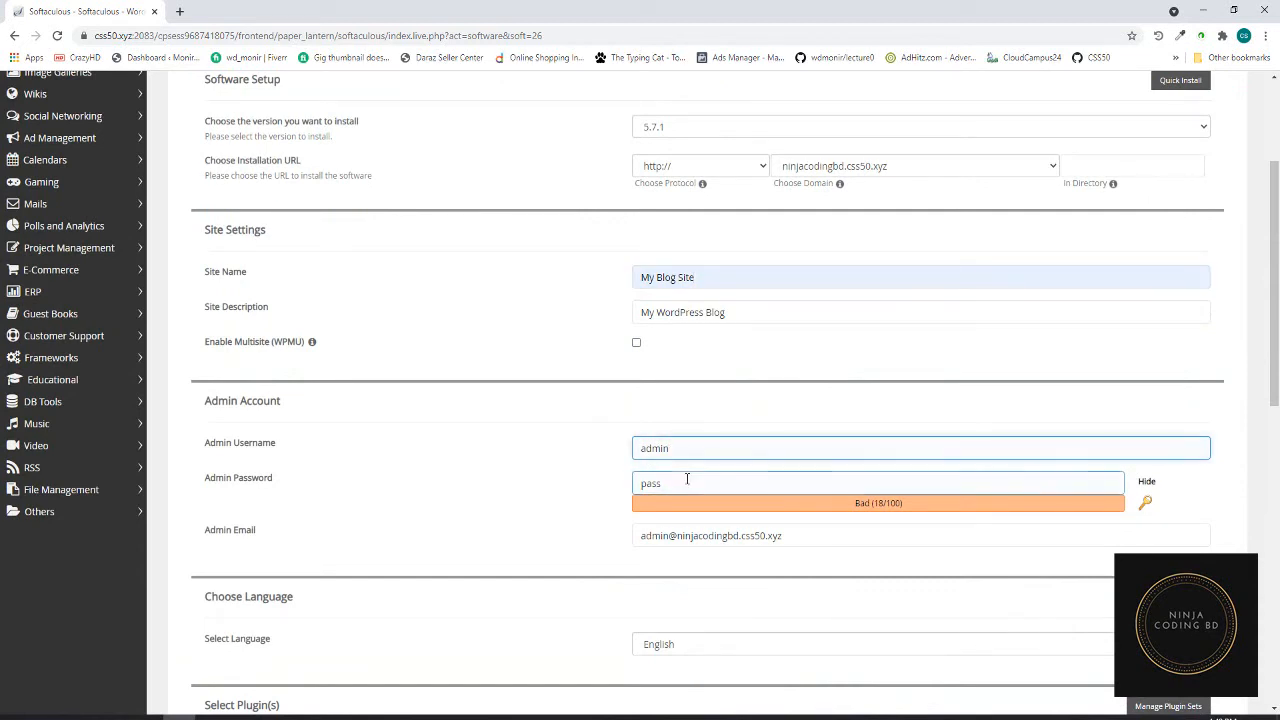
{"action": "left_click", "coordinate": [687, 480]}
{"action": "left_click", "coordinate": [1146, 482]}
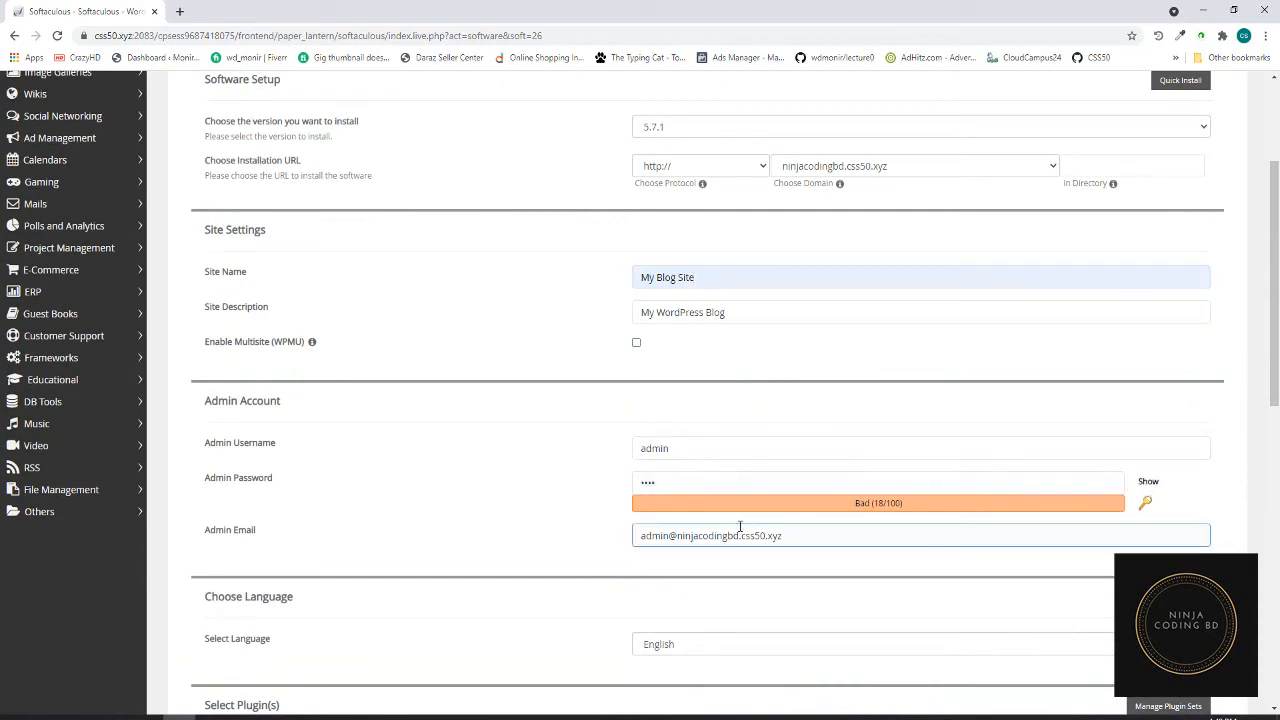
{"action": "left_click", "coordinate": [666, 485]}
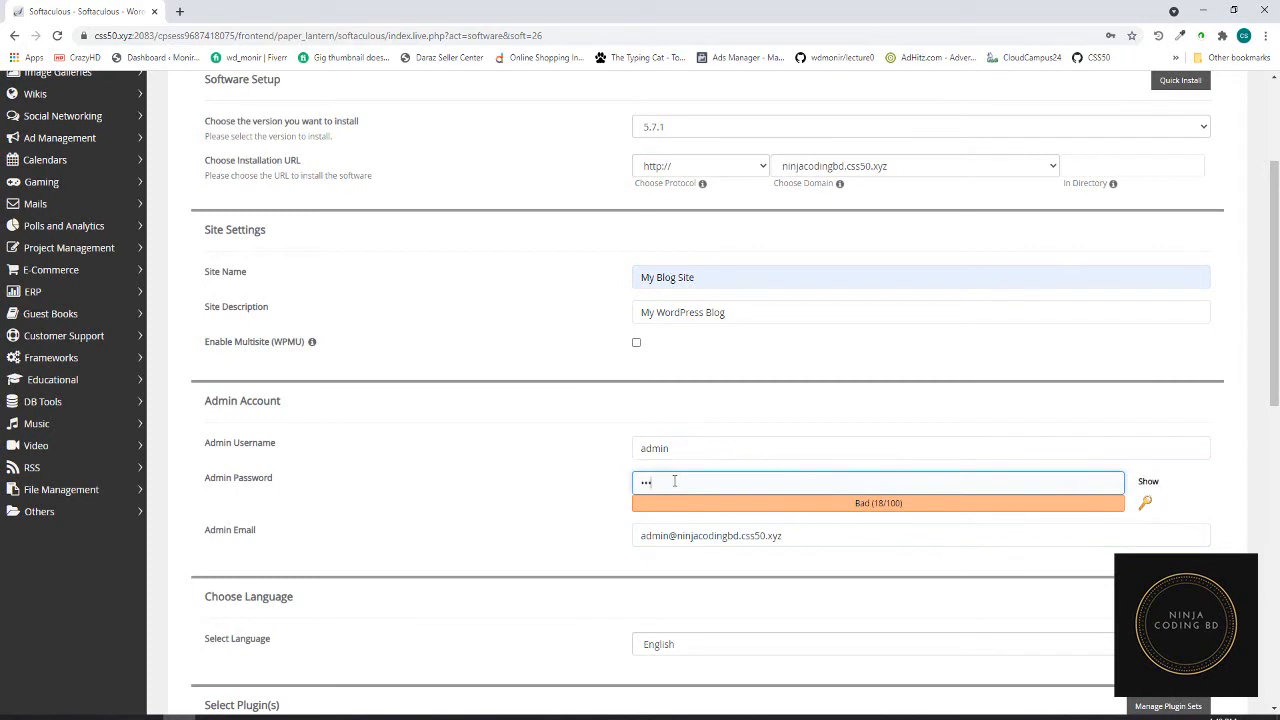
{"action": "key", "text": "BackSpace"}
{"action": "key", "text": "BackSpace"}
{"action": "key", "text": "BackSpace"}
{"action": "key", "text": "BackSpace"}
{"action": "type", "text": "p"}
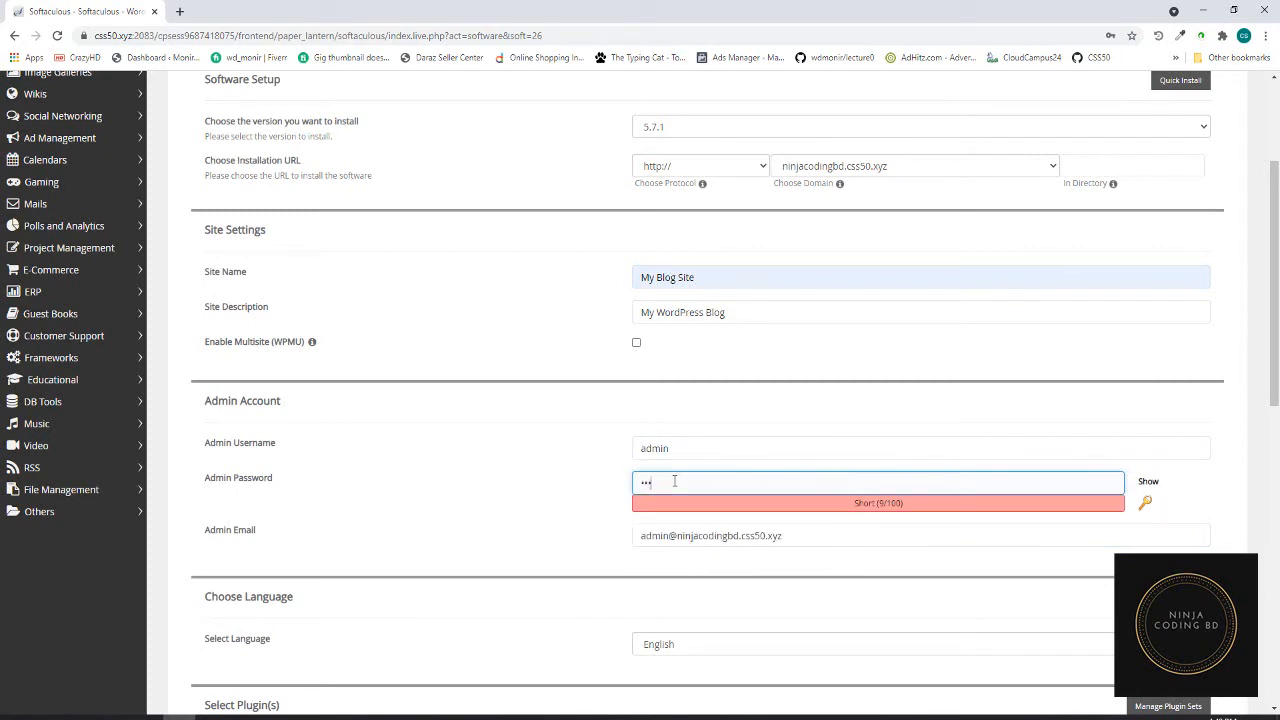
{"action": "type", "text": "a"}
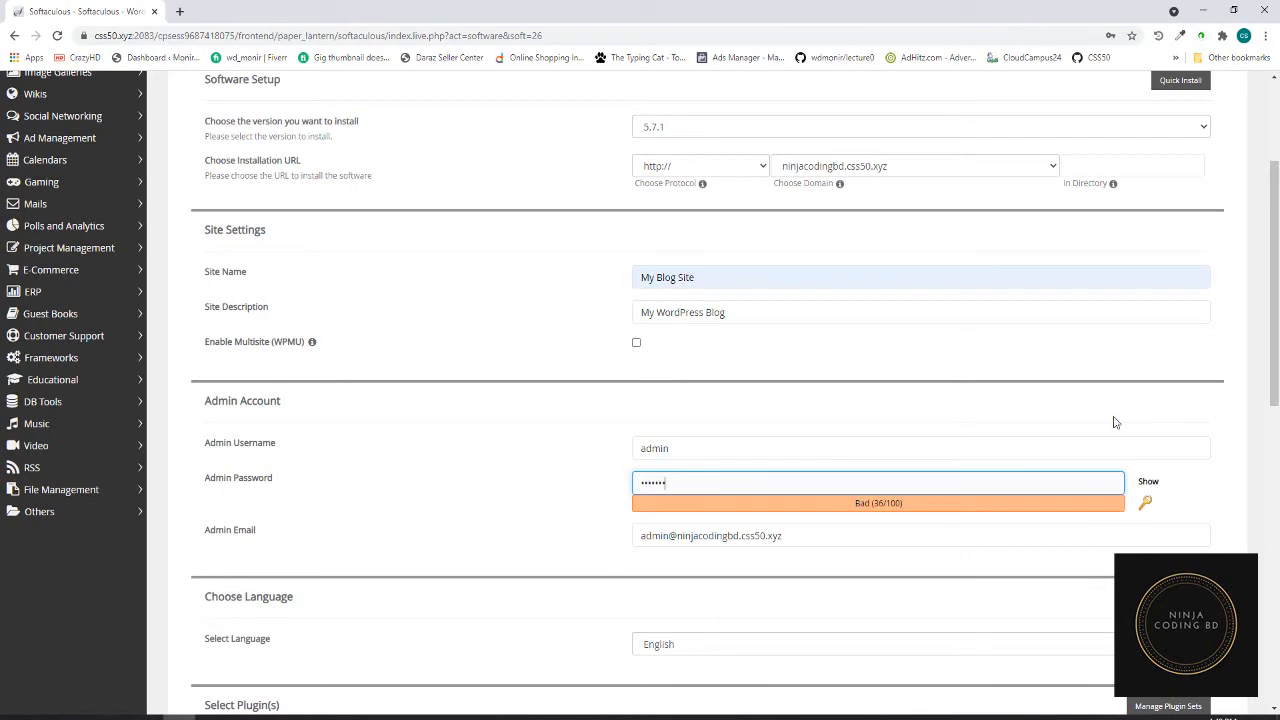
- Fill the installation-details e-mail field with the browser's saved address
{"action": "scroll", "coordinate": [940, 570], "scroll_direction": "down", "scroll_amount": 3}
{"action": "left_click_drag", "start_coordinate": [790, 261], "coordinate": [638, 261]}
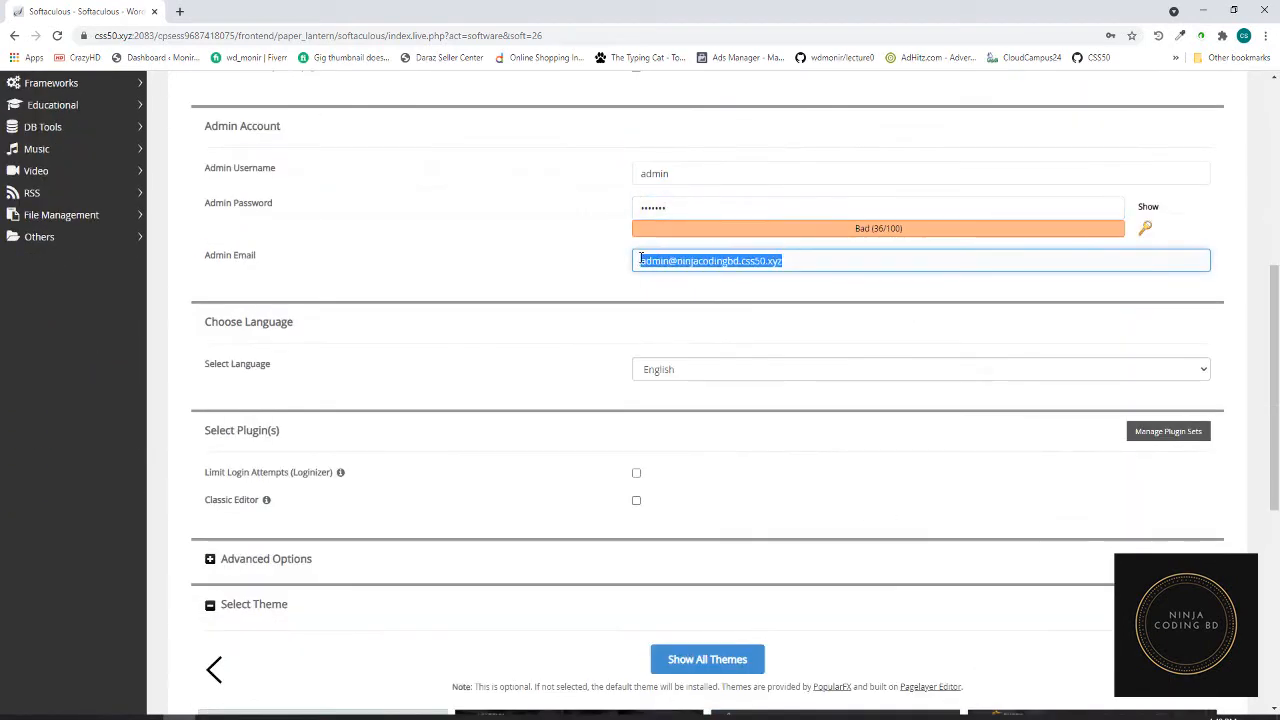
{"action": "scroll", "coordinate": [894, 420], "scroll_direction": "down", "scroll_amount": 5}
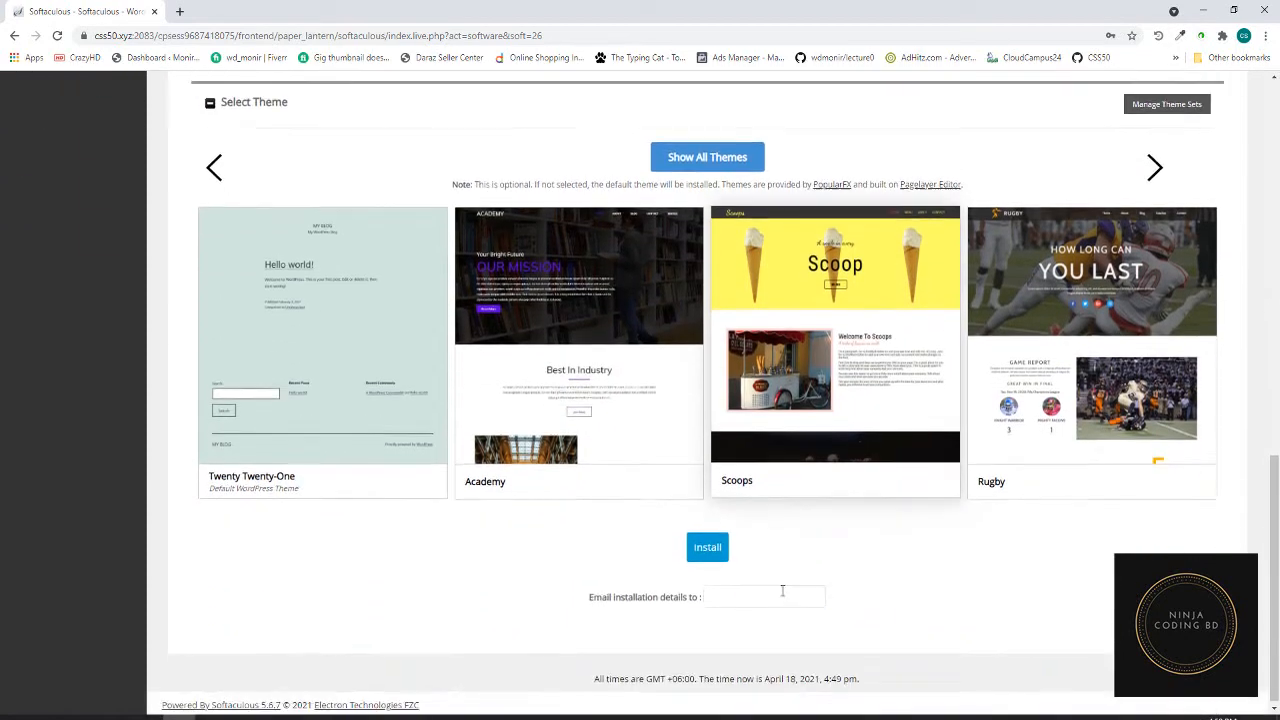
{"action": "left_click", "coordinate": [778, 594]}
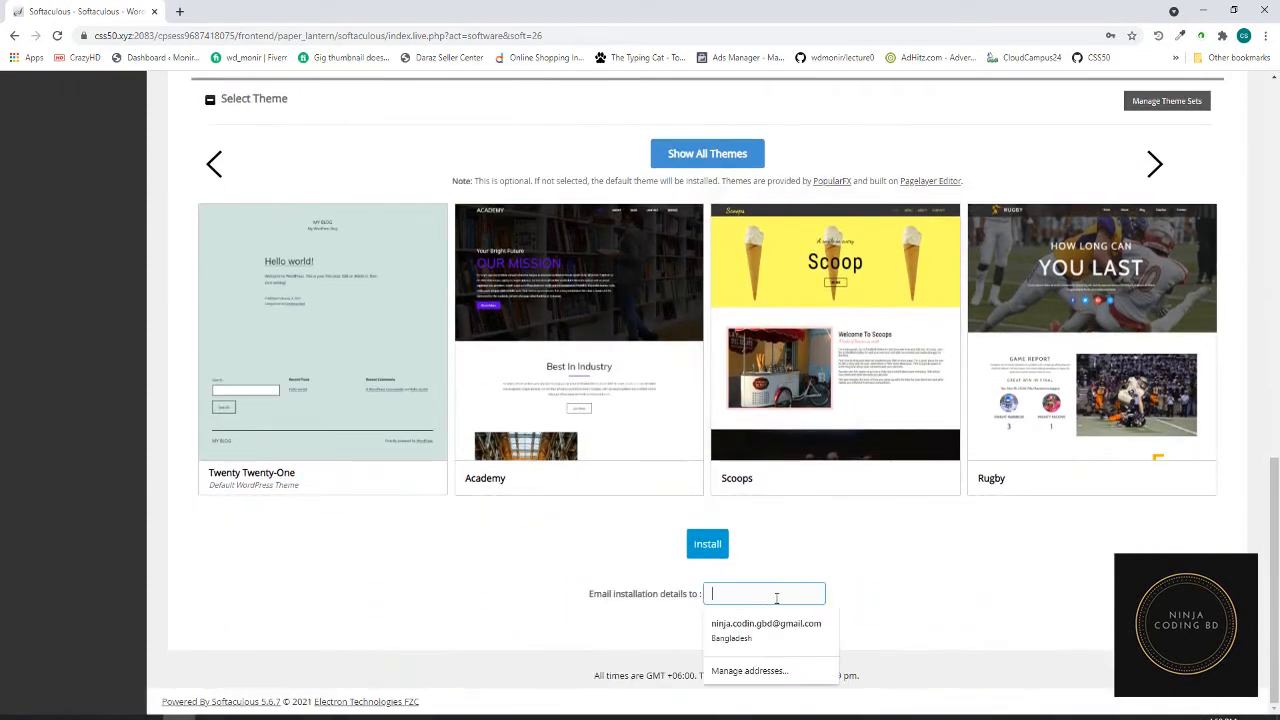
{"action": "left_click", "coordinate": [766, 623]}
- Install WordPress, decline saving the password, and open the wp-admin Administrative URL in a new tab
{"action": "left_click", "coordinate": [707, 544]}
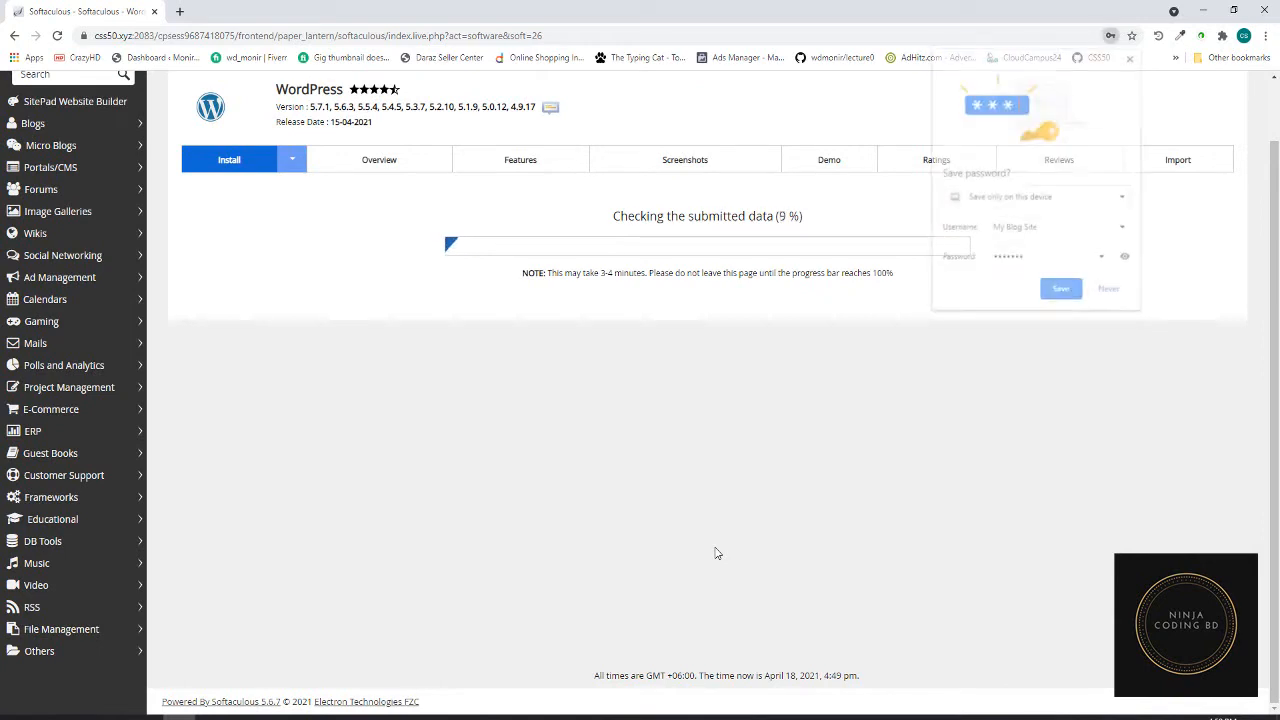
{"action": "left_click", "coordinate": [1112, 292]}
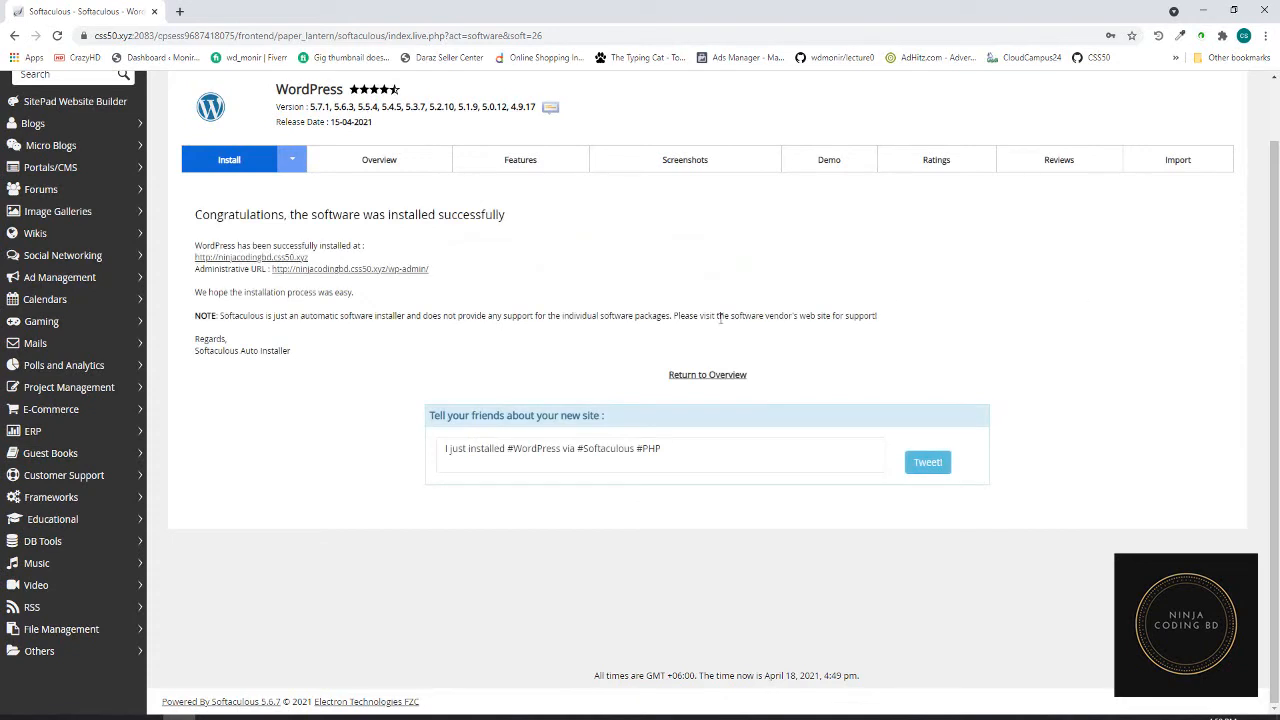
{"action": "right_click", "coordinate": [338, 270]}
{"action": "left_click", "coordinate": [380, 278]}
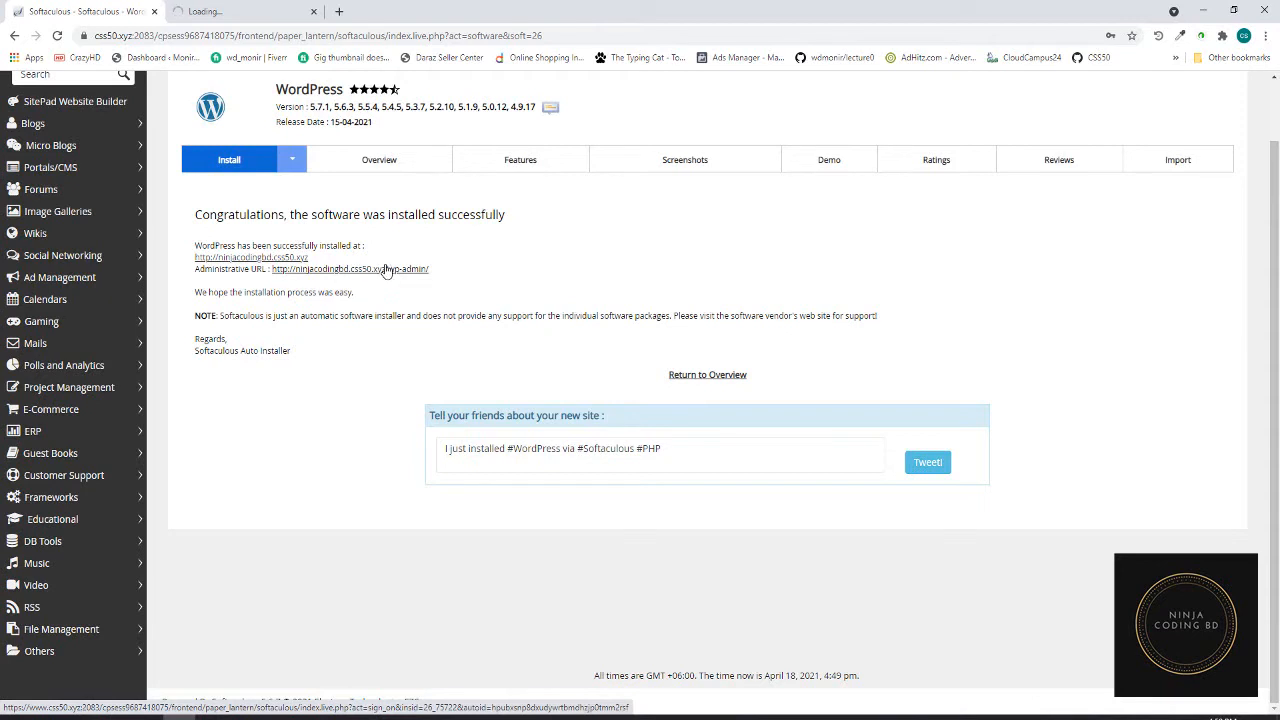
- Open the live site in a new tab, review the Hello world! post, and return to Dashboard
{"action": "left_click", "coordinate": [236, 12]}
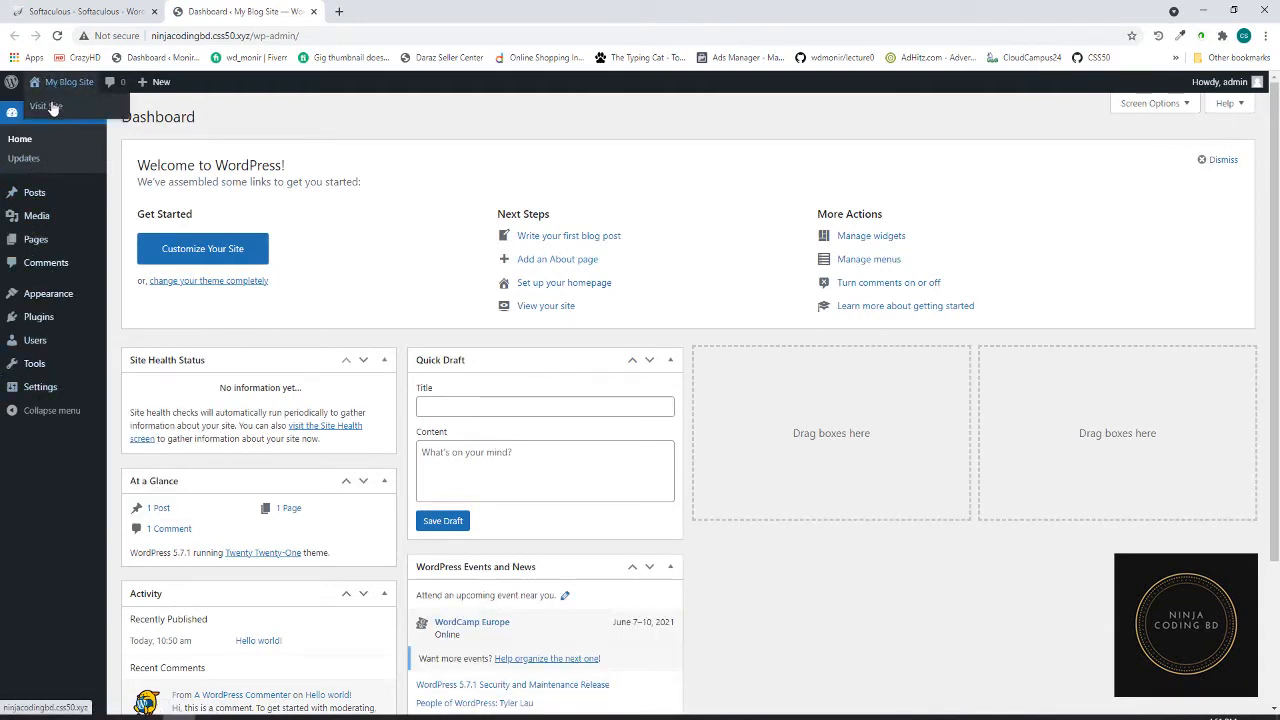
{"action": "right_click", "coordinate": [52, 105]}
{"action": "left_click", "coordinate": [90, 113]}
{"action": "left_click", "coordinate": [403, 13]}
{"action": "scroll", "coordinate": [520, 300], "scroll_direction": "down", "scroll_amount": 2}
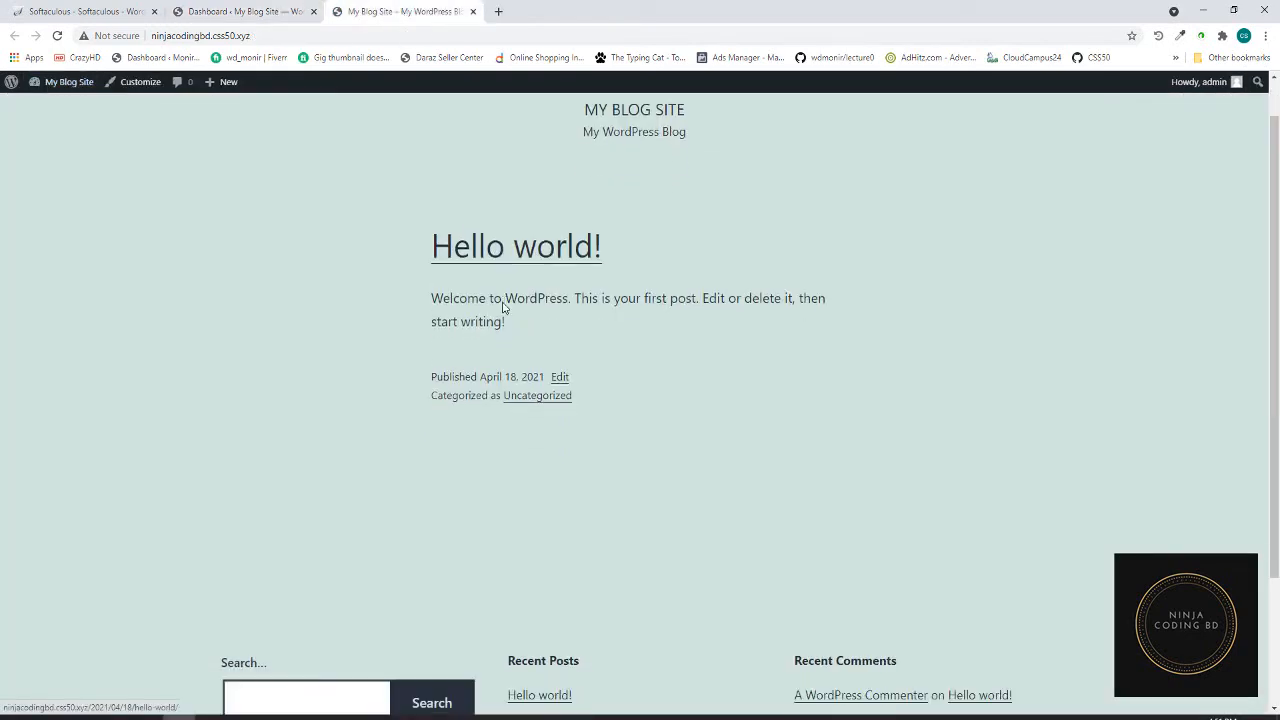
{"action": "scroll", "coordinate": [585, 290], "scroll_direction": "up", "scroll_amount": 2}
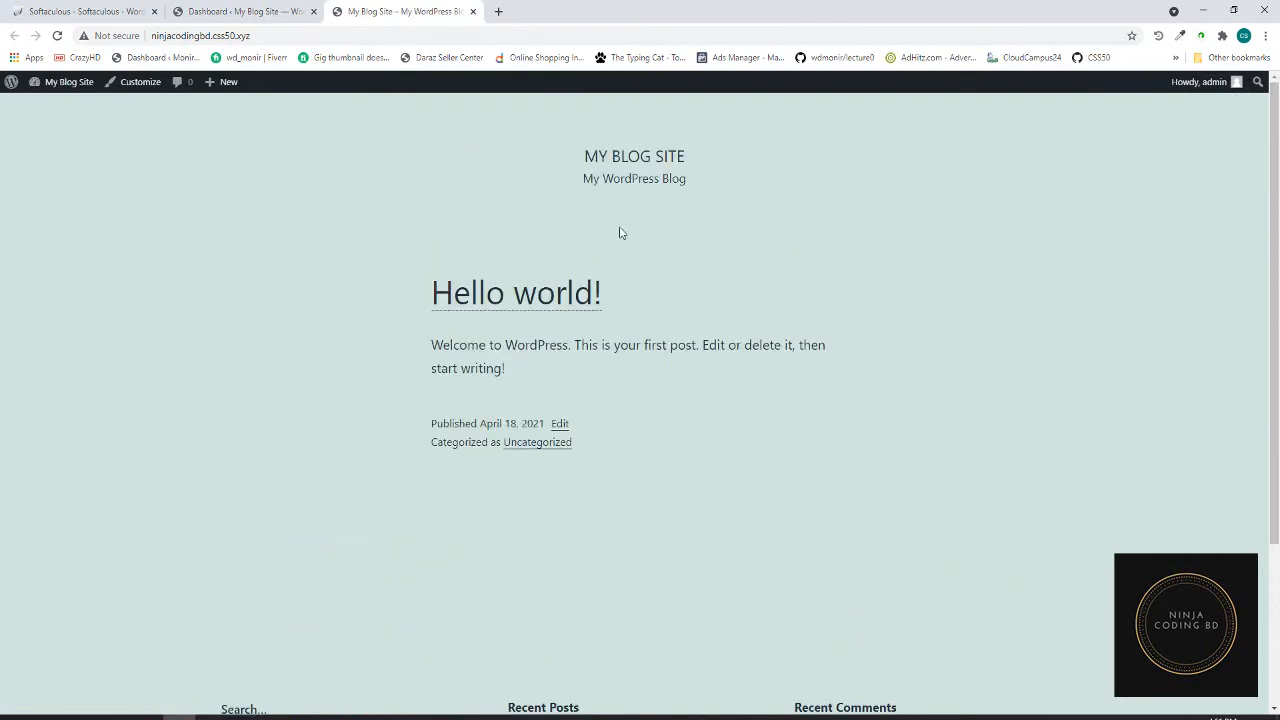
{"action": "left_click", "coordinate": [234, 13]}
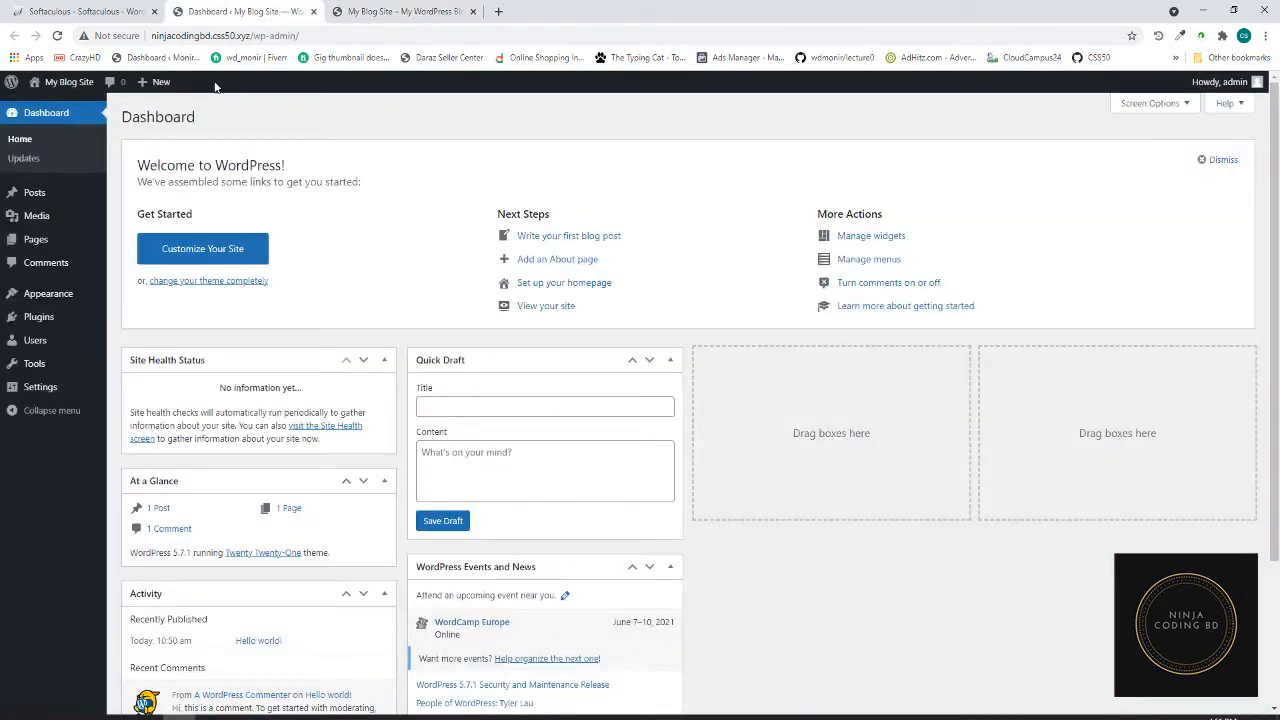
- Move both default pages, Privacy Policy and Sample Page, to the Trash
{"action": "left_click", "coordinate": [52, 240]}
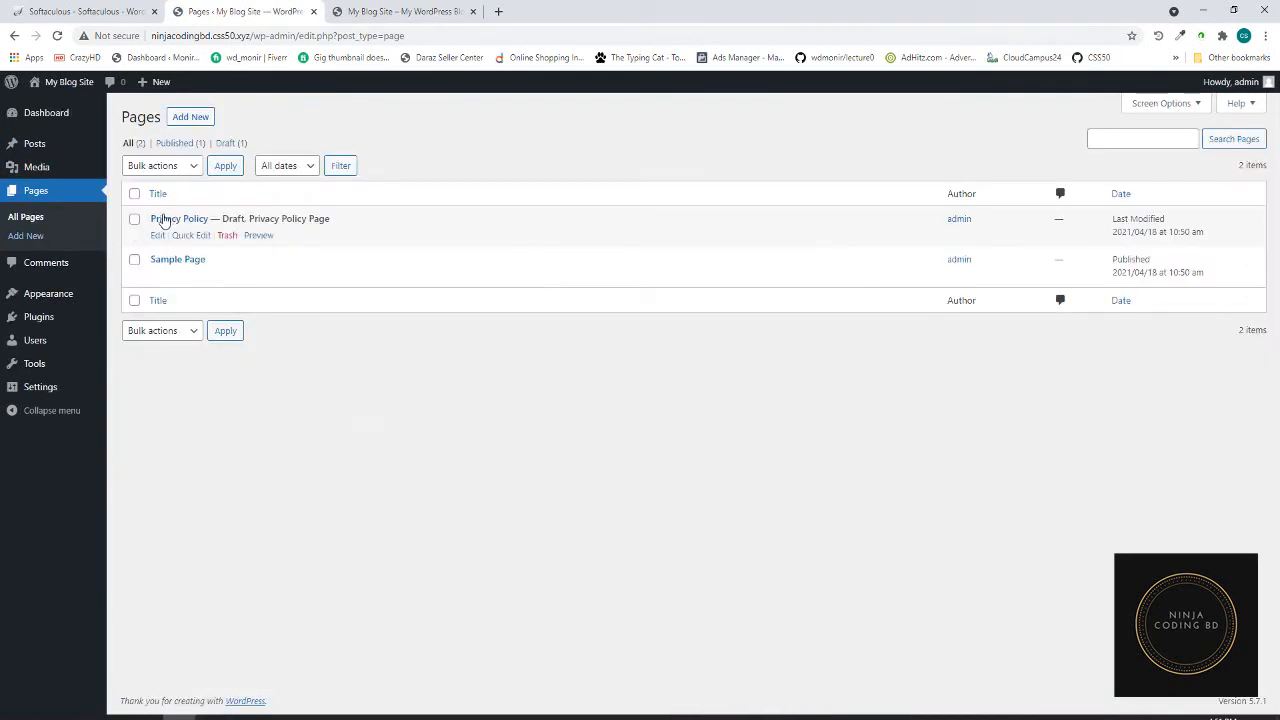
{"action": "left_click", "coordinate": [134, 193]}
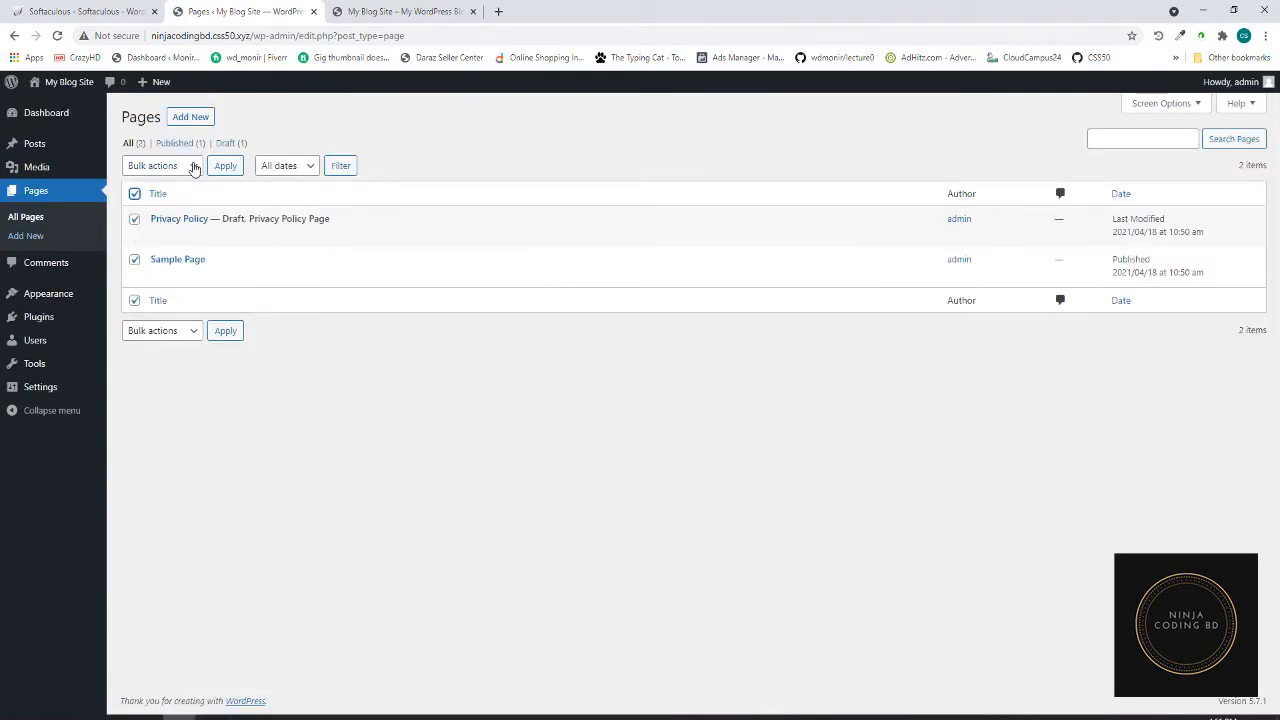
{"action": "left_click", "coordinate": [190, 166]}
{"action": "left_click", "coordinate": [155, 211]}
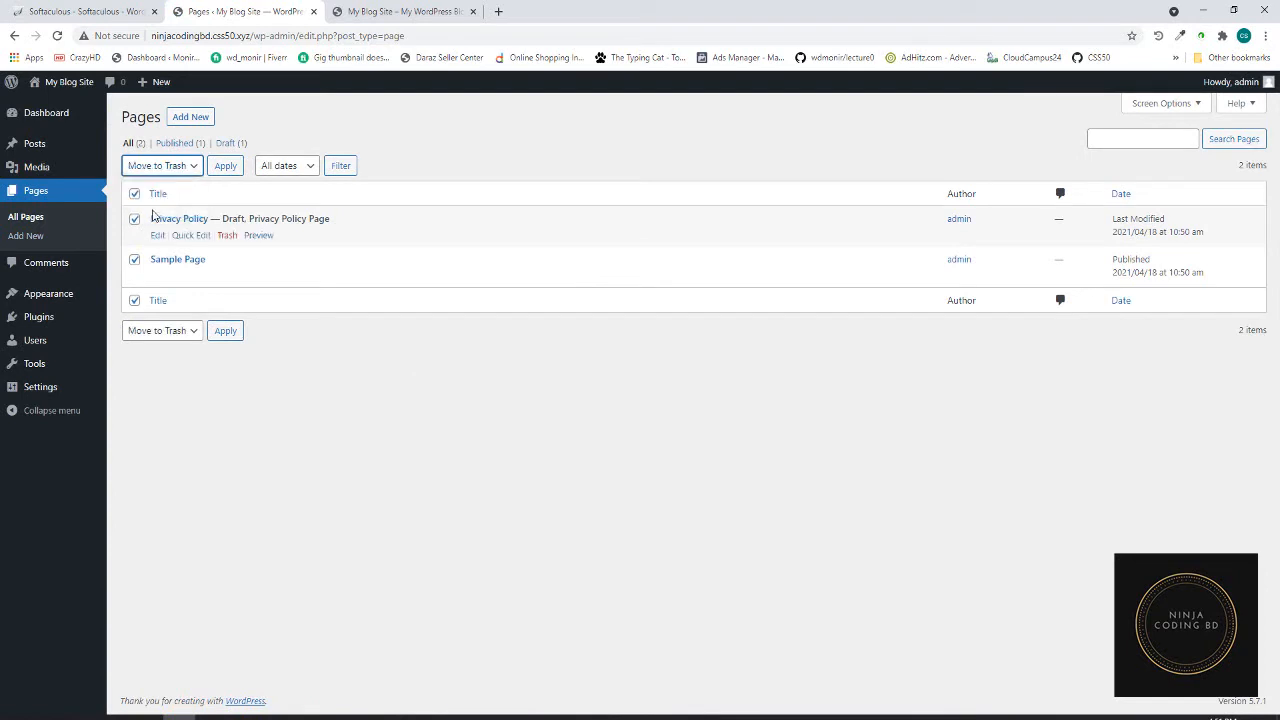
{"action": "left_click", "coordinate": [225, 168]}
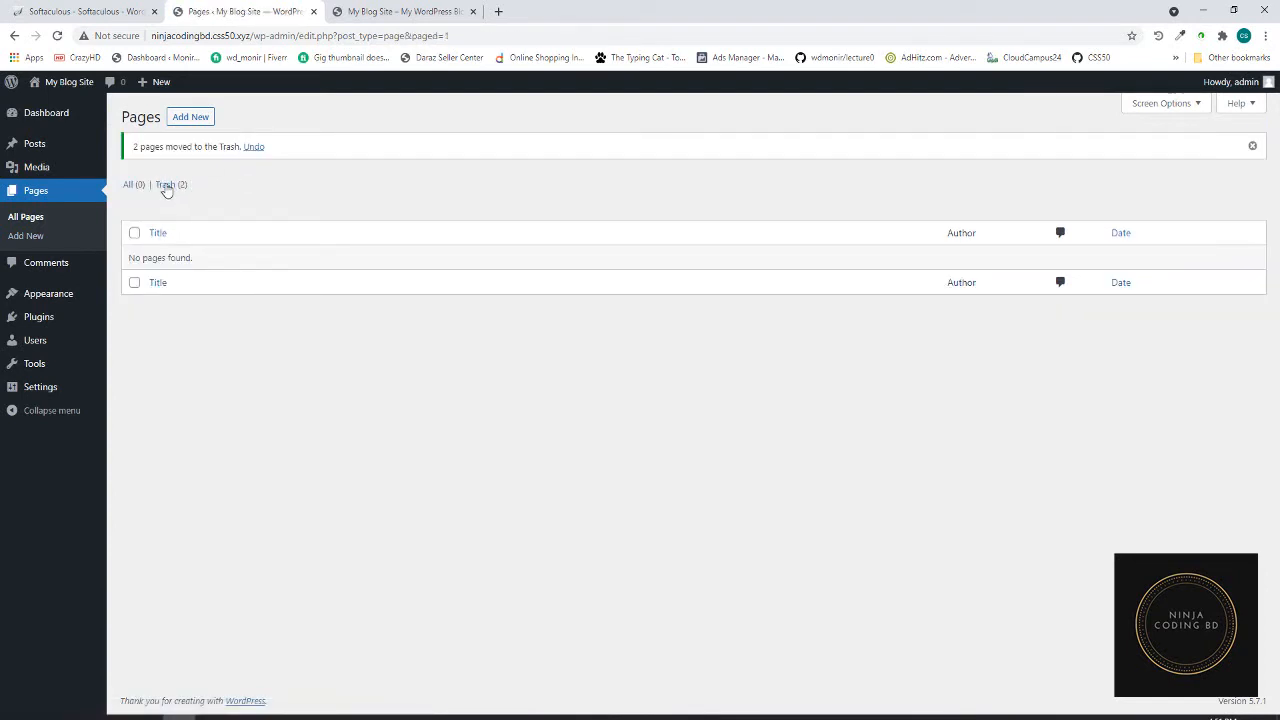
- Permanently delete both trashed pages and start a blank new page
{"action": "left_click", "coordinate": [167, 188]}
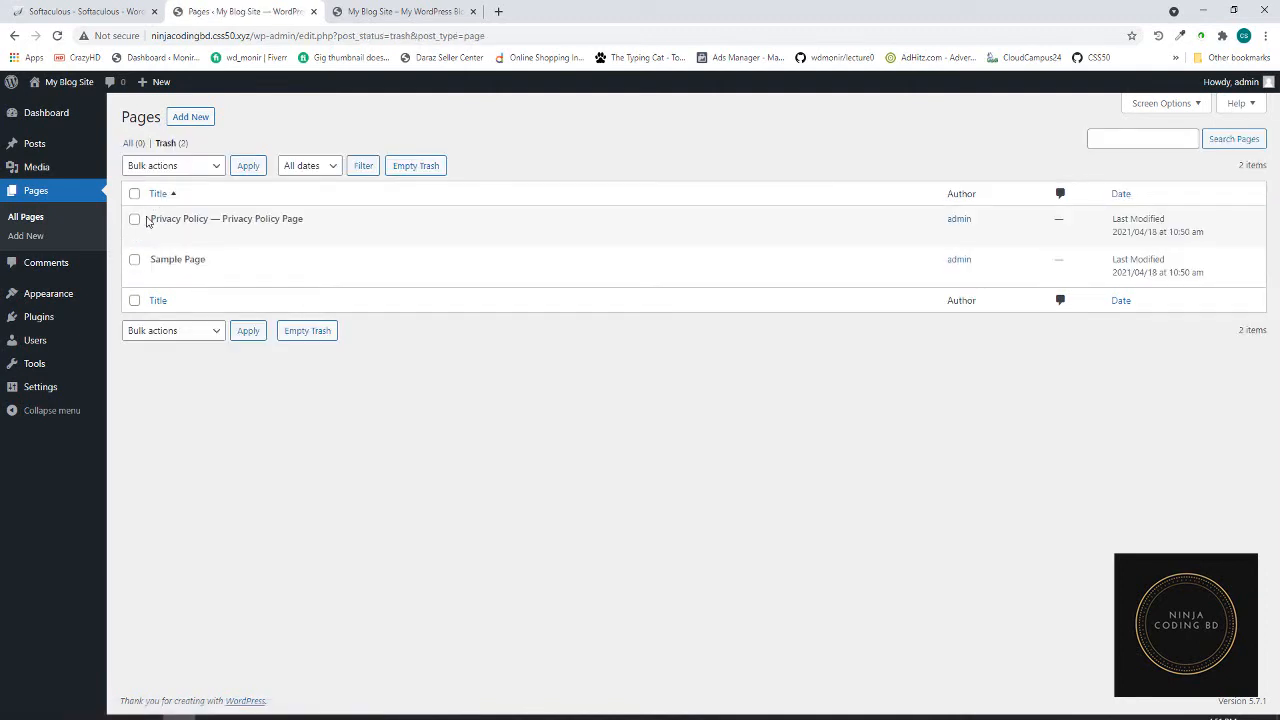
{"action": "left_click", "coordinate": [207, 170]}
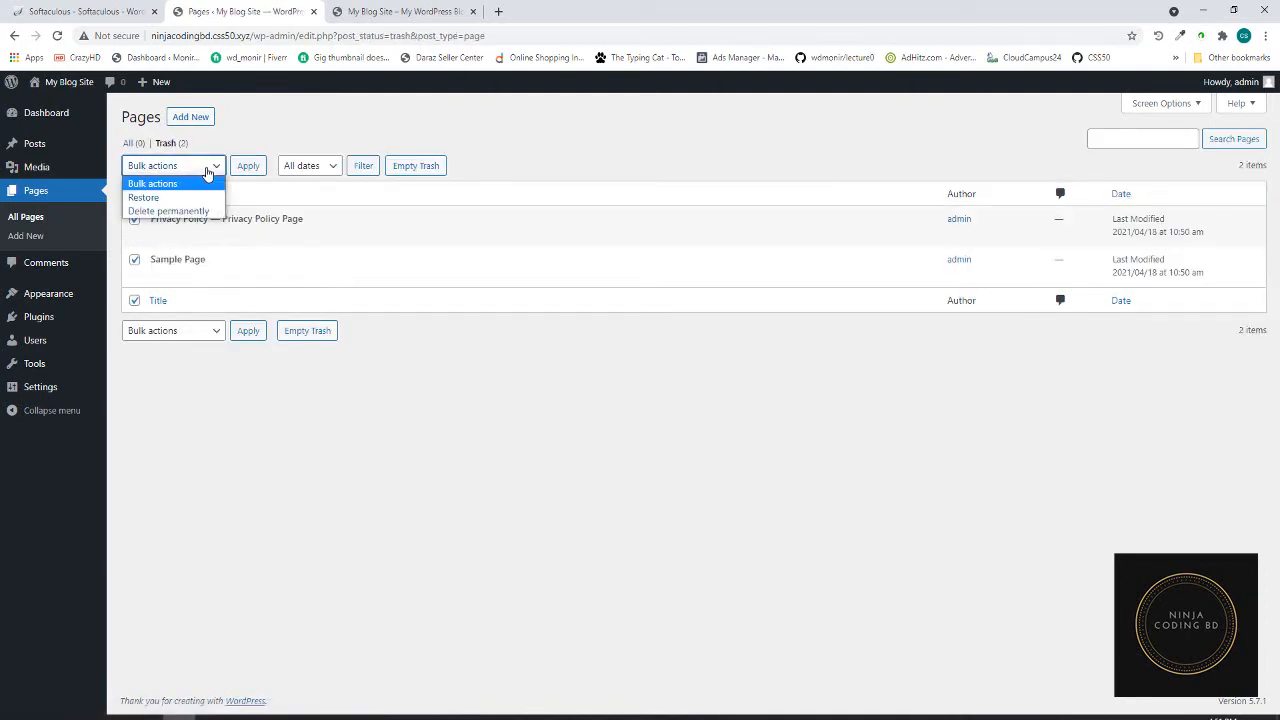
{"action": "left_click", "coordinate": [166, 212]}
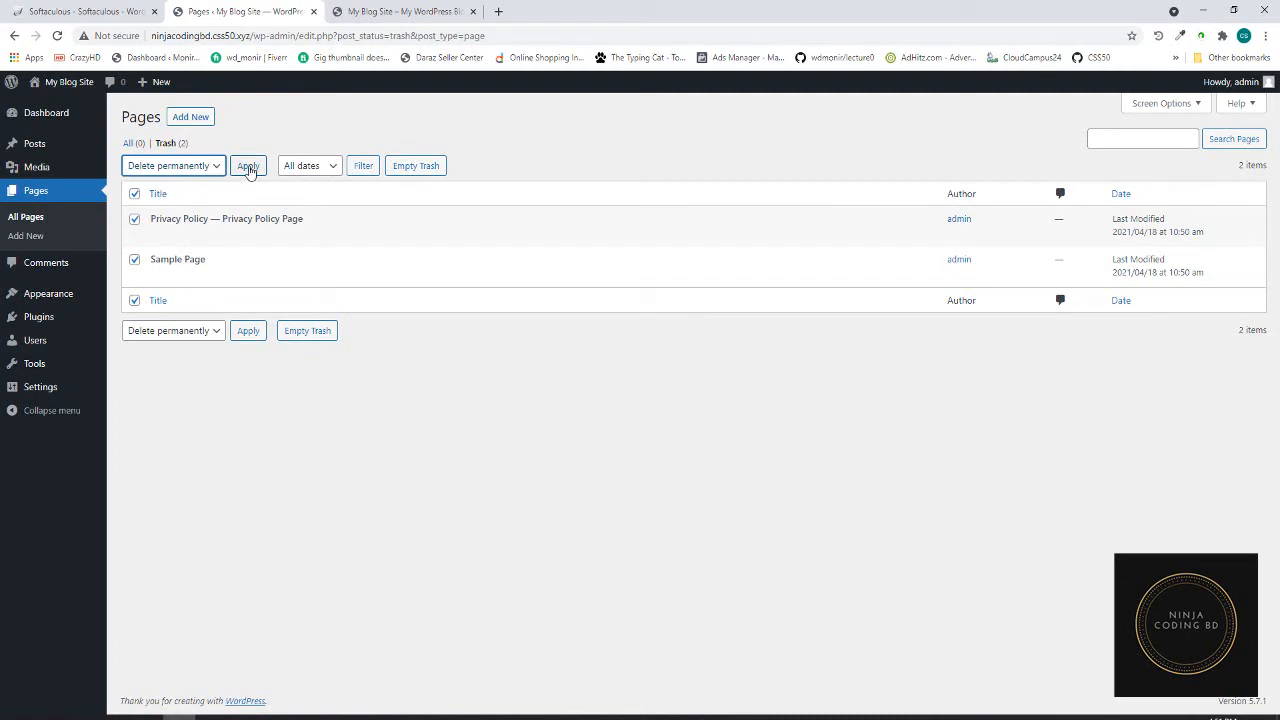
{"action": "left_click", "coordinate": [249, 167]}
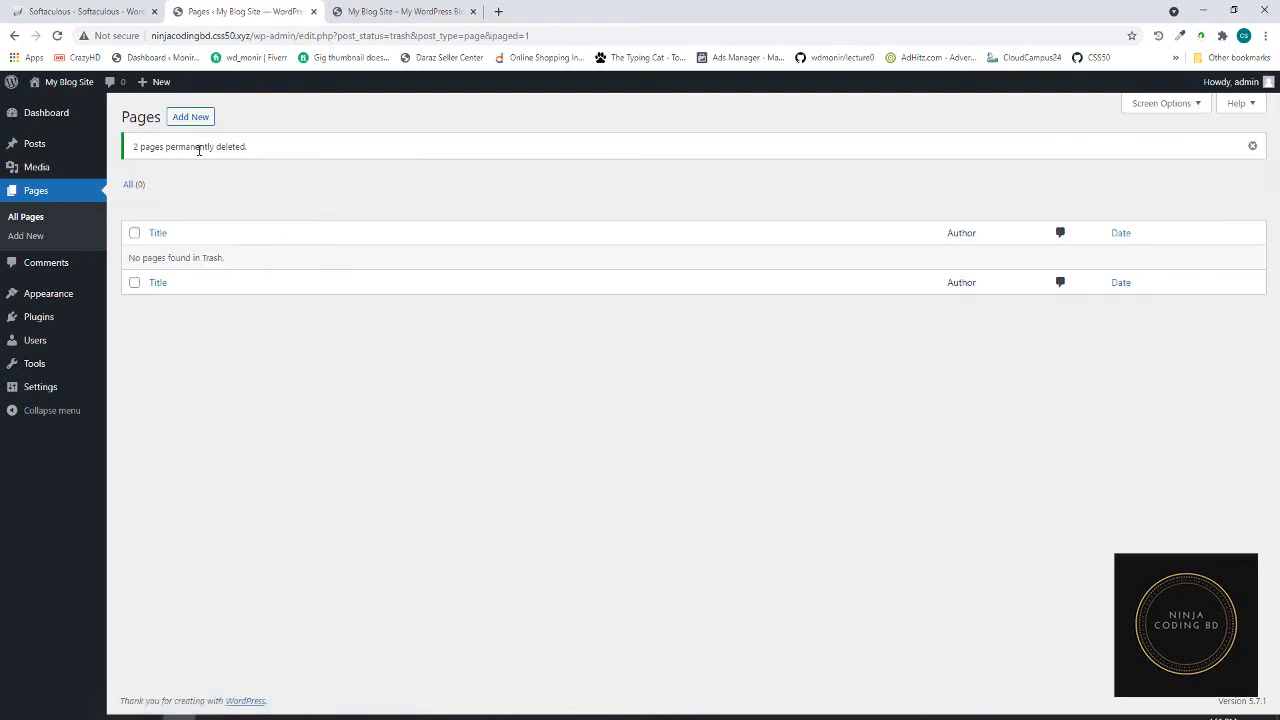
{"action": "left_click", "coordinate": [194, 120]}
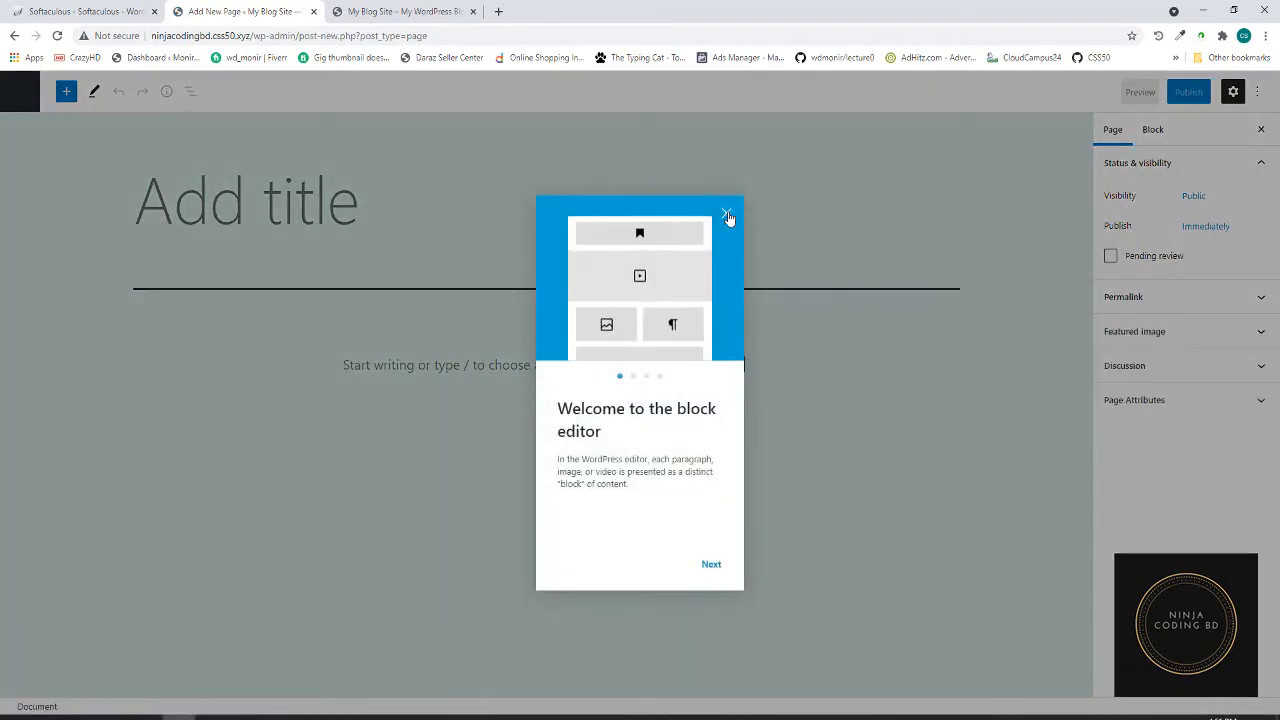
- Title the new page 'Home', publish it, and return to the Pages list
{"action": "left_click", "coordinate": [727, 216]}
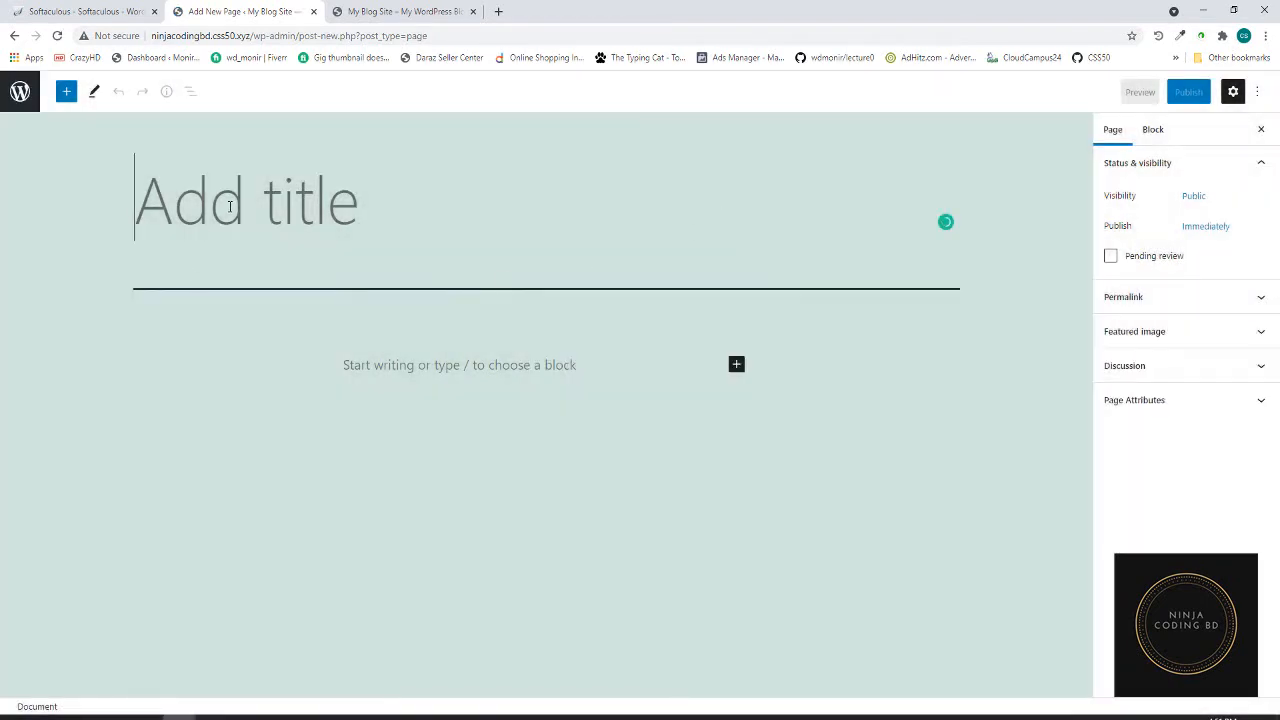
{"action": "type", "text": "Home"}
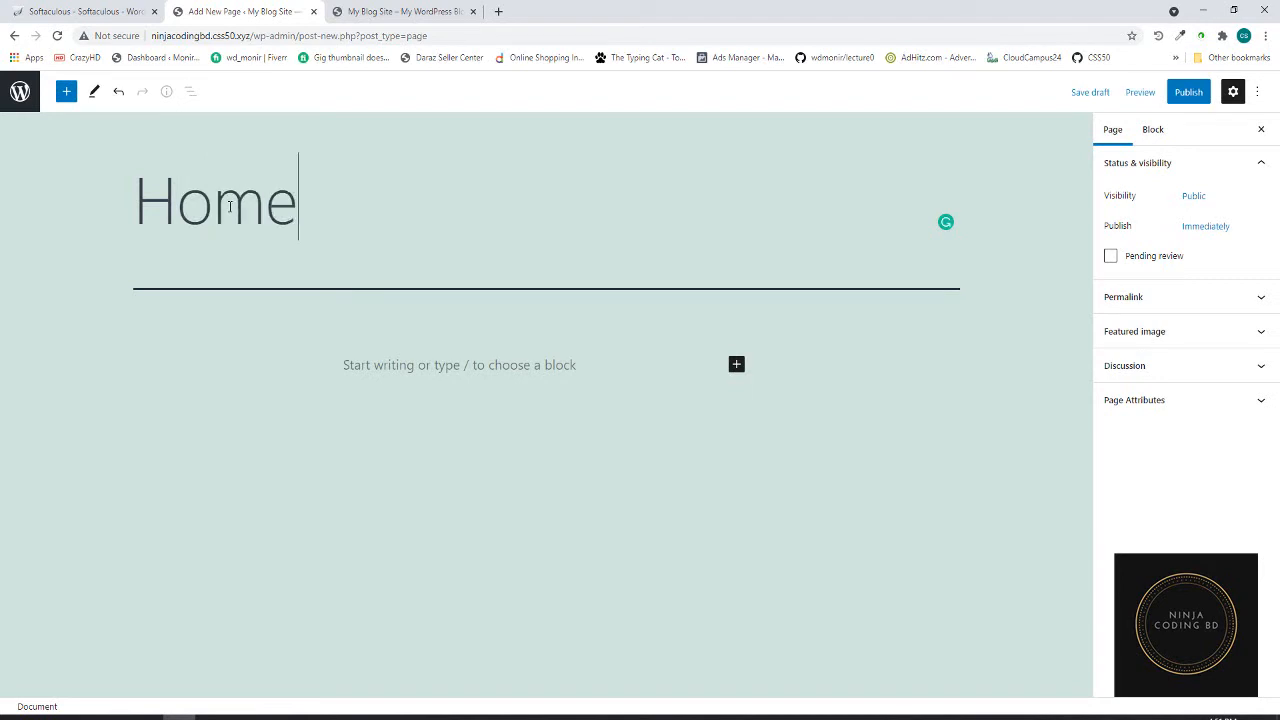
{"action": "left_click", "coordinate": [1190, 92]}
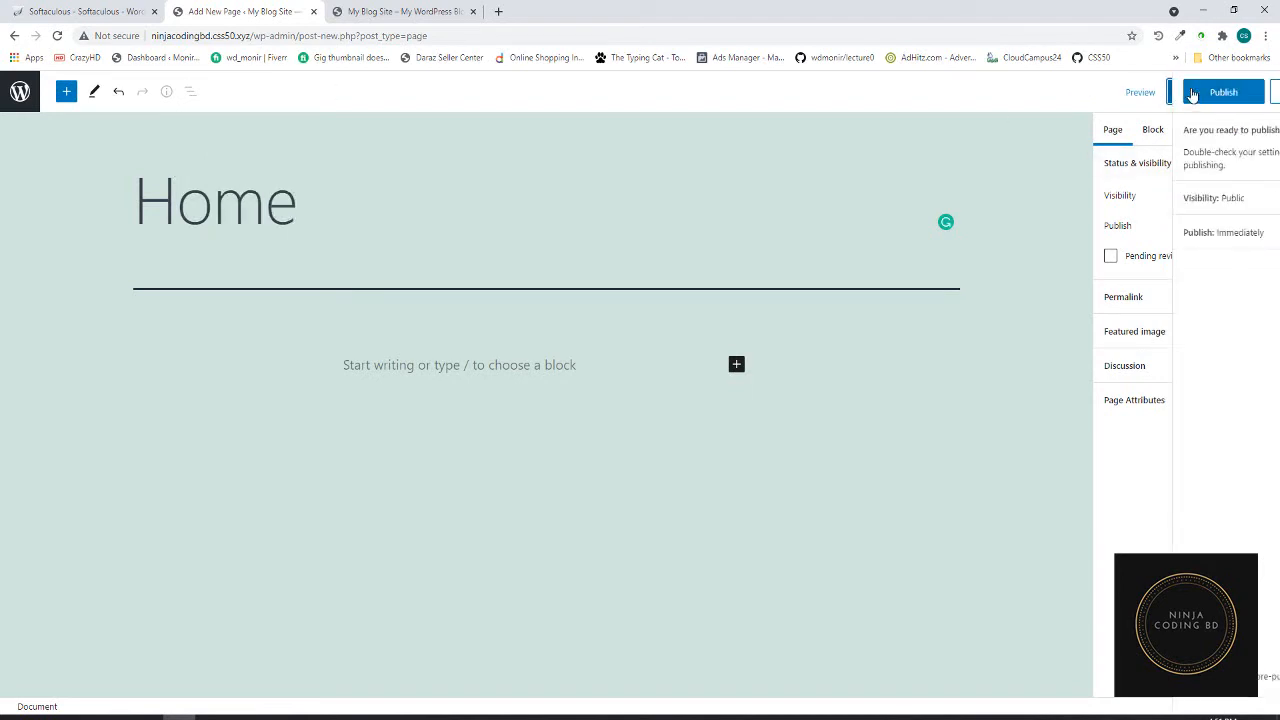
{"action": "left_click", "coordinate": [1132, 94]}
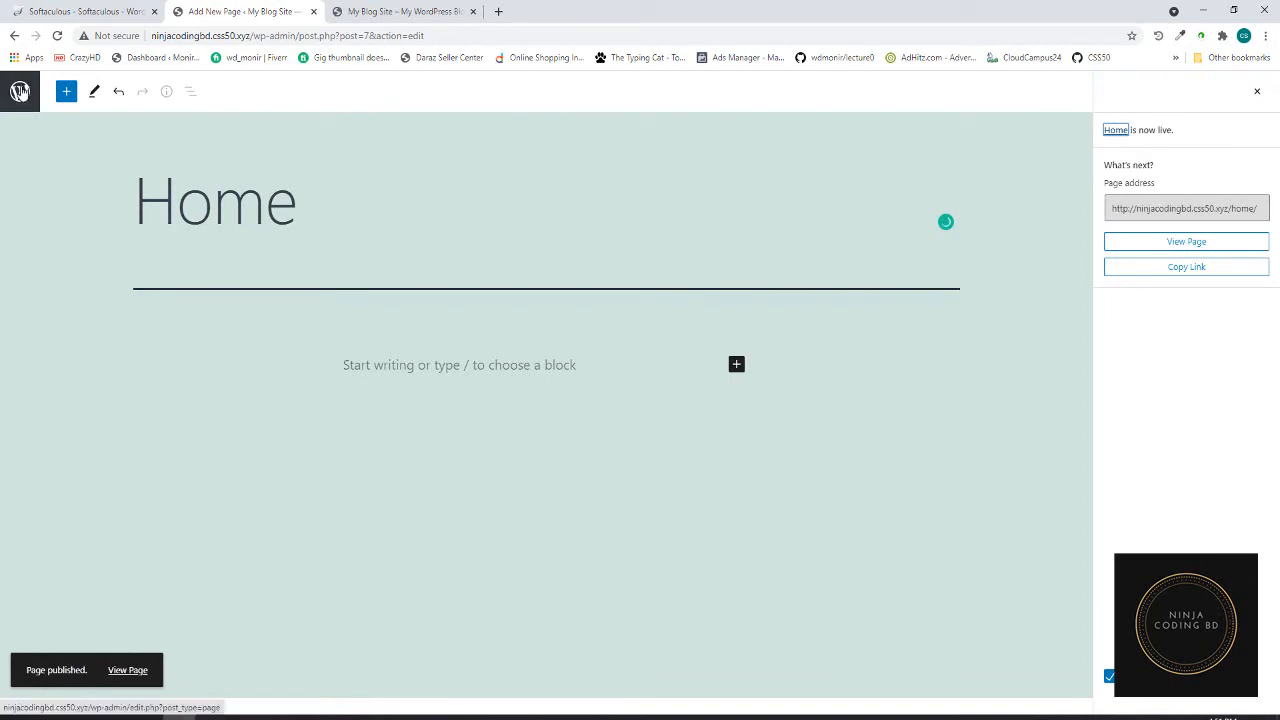
{"action": "left_click", "coordinate": [20, 91]}
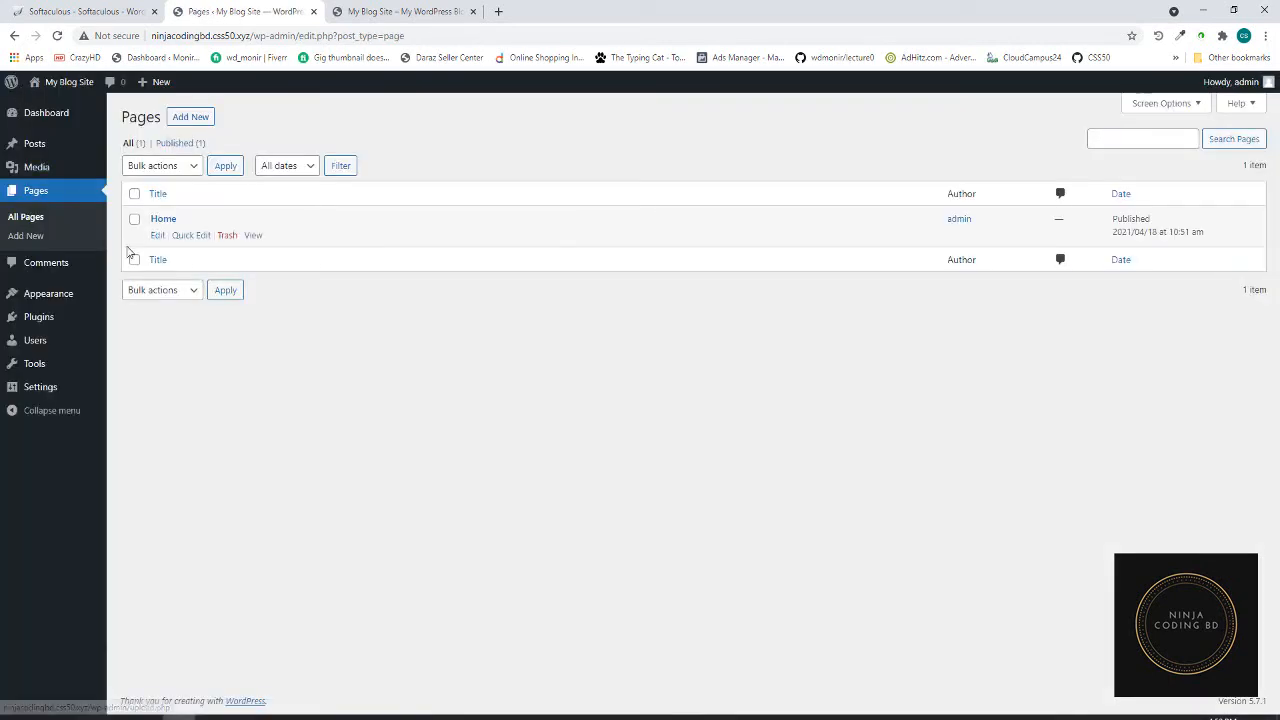
- Create and publish a second page titled 'Blog', then return to the Pages list
{"action": "left_click", "coordinate": [188, 120]}
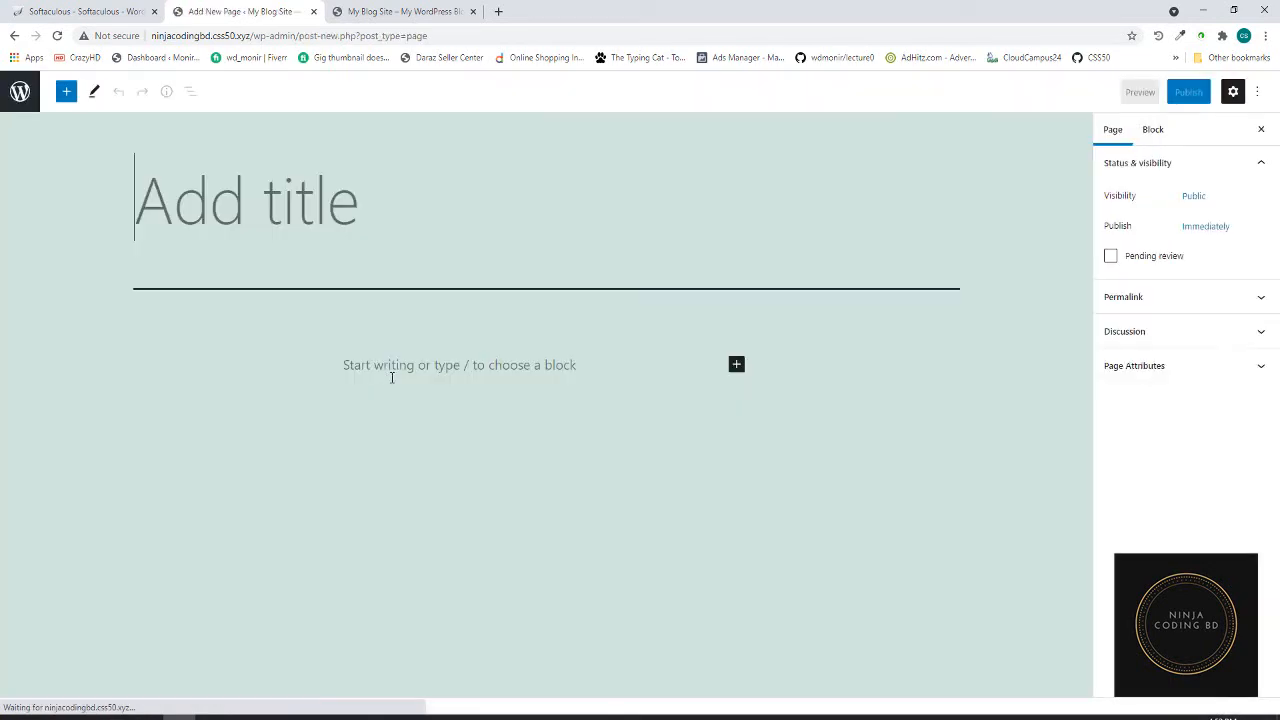
{"action": "type", "text": "B"}
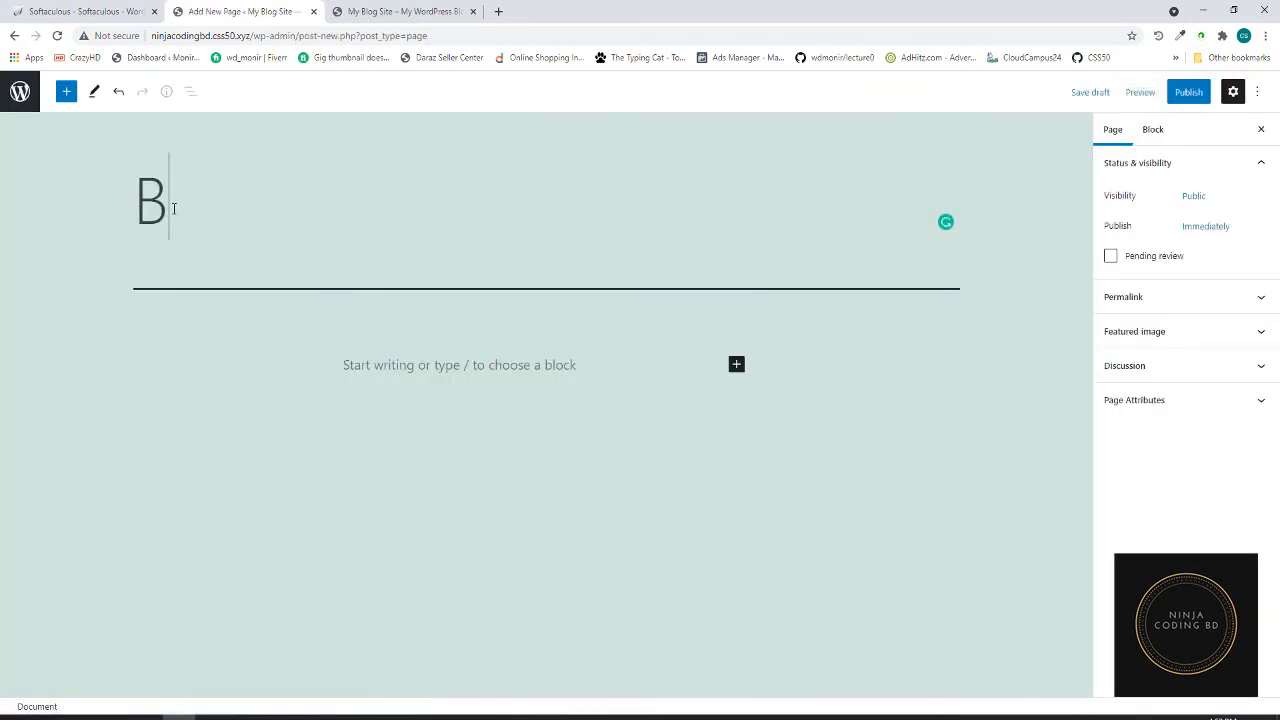
{"action": "type", "text": "log"}
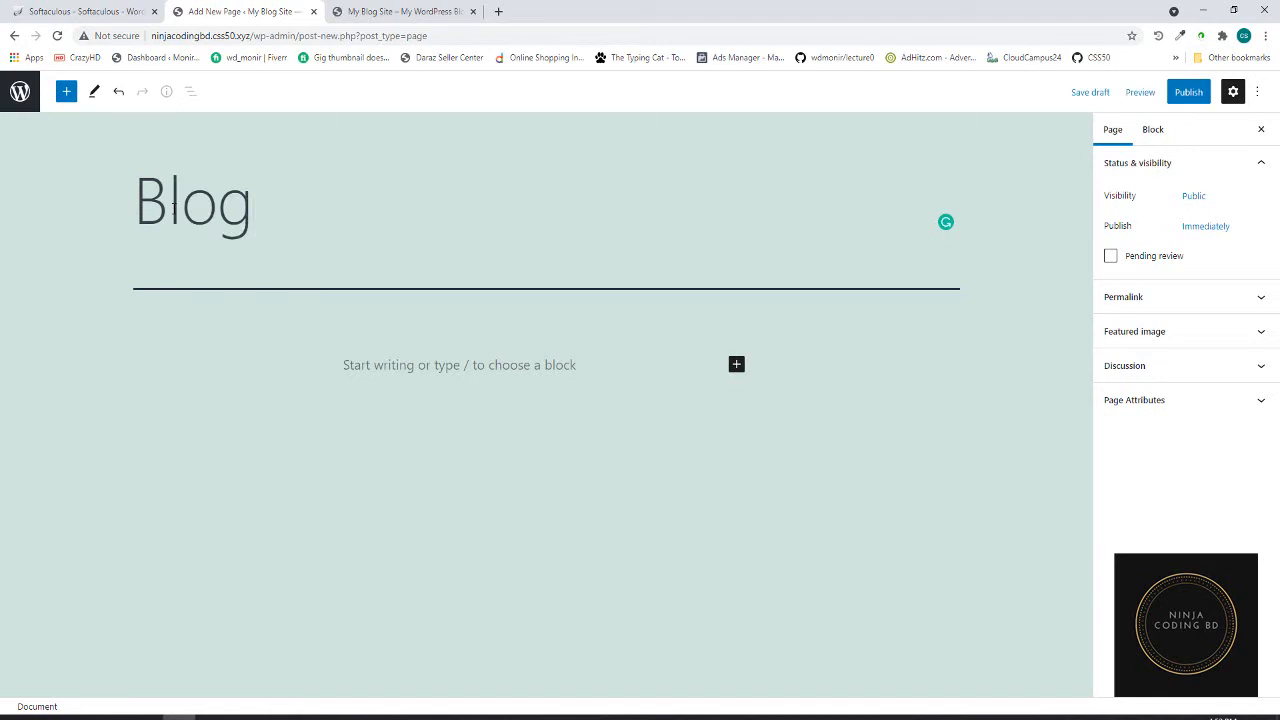
{"action": "left_click", "coordinate": [1189, 92]}
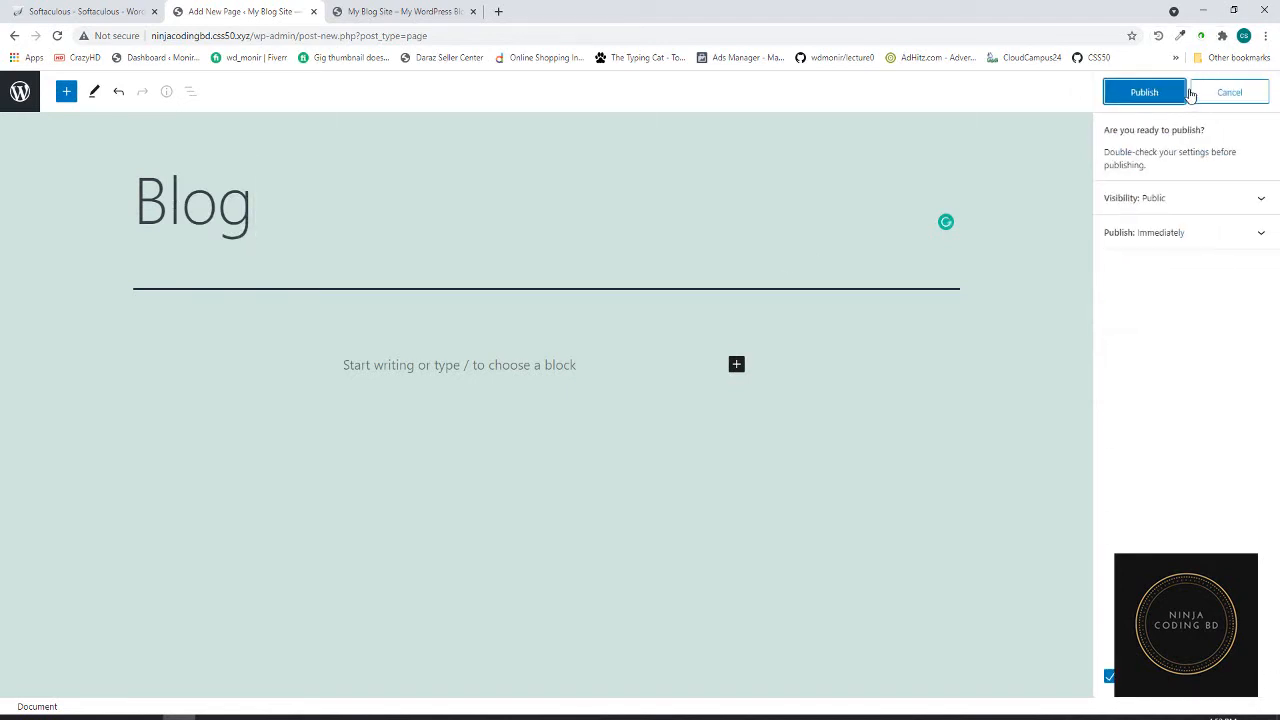
{"action": "left_click", "coordinate": [1148, 96]}
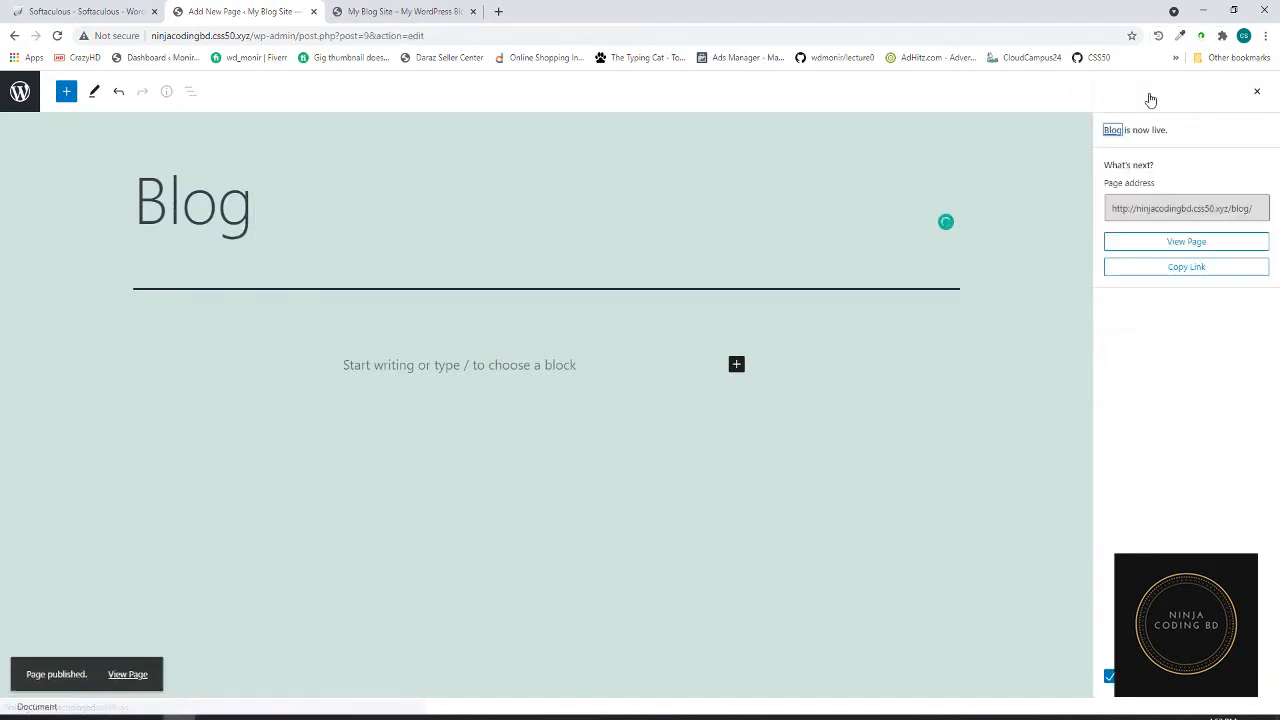
{"action": "left_click", "coordinate": [20, 92]}
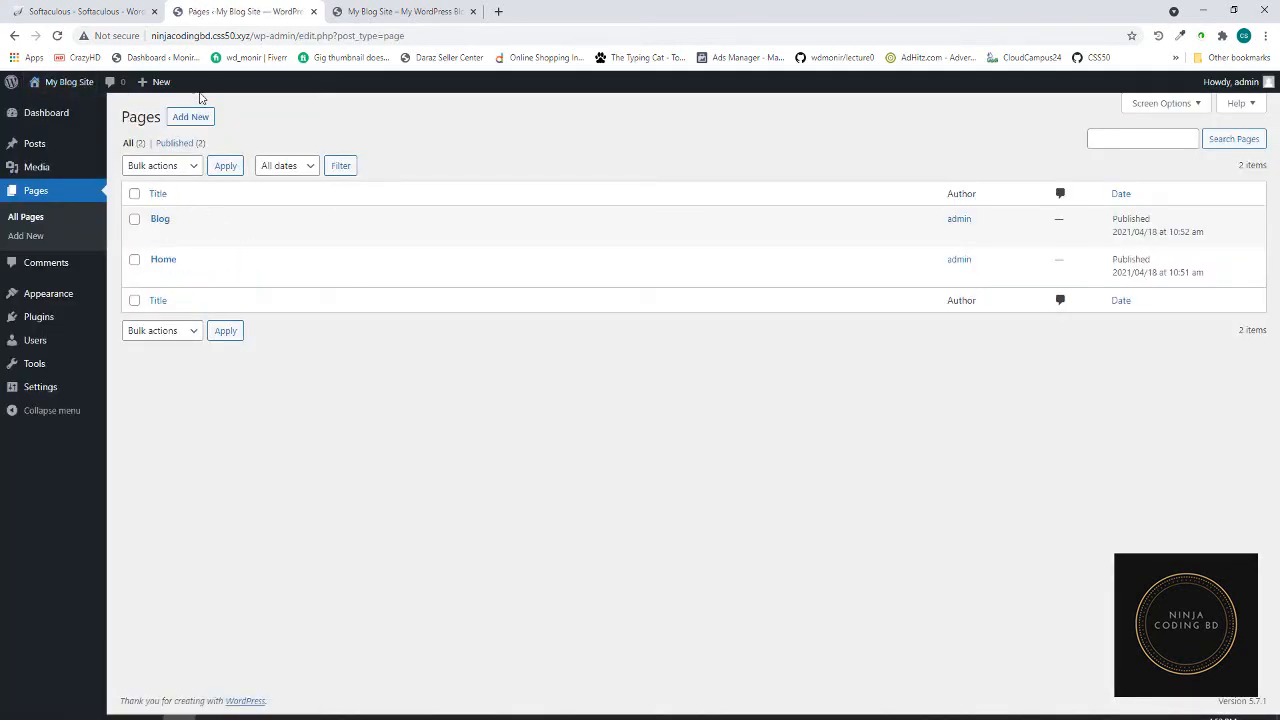
{"action": "mouse_move", "coordinate": [30, 387]}
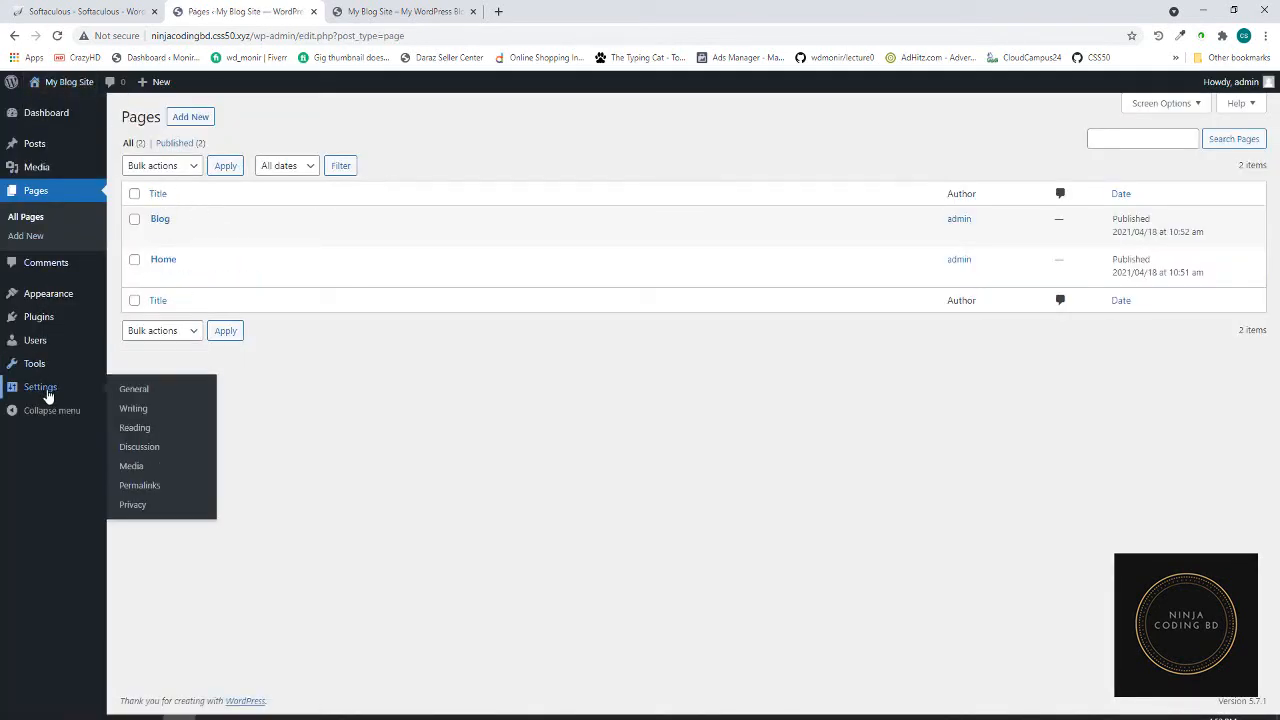
- In Reading Settings, use a static homepage: Home as homepage, Blog as posts page, and save
{"action": "left_click", "coordinate": [140, 410]}
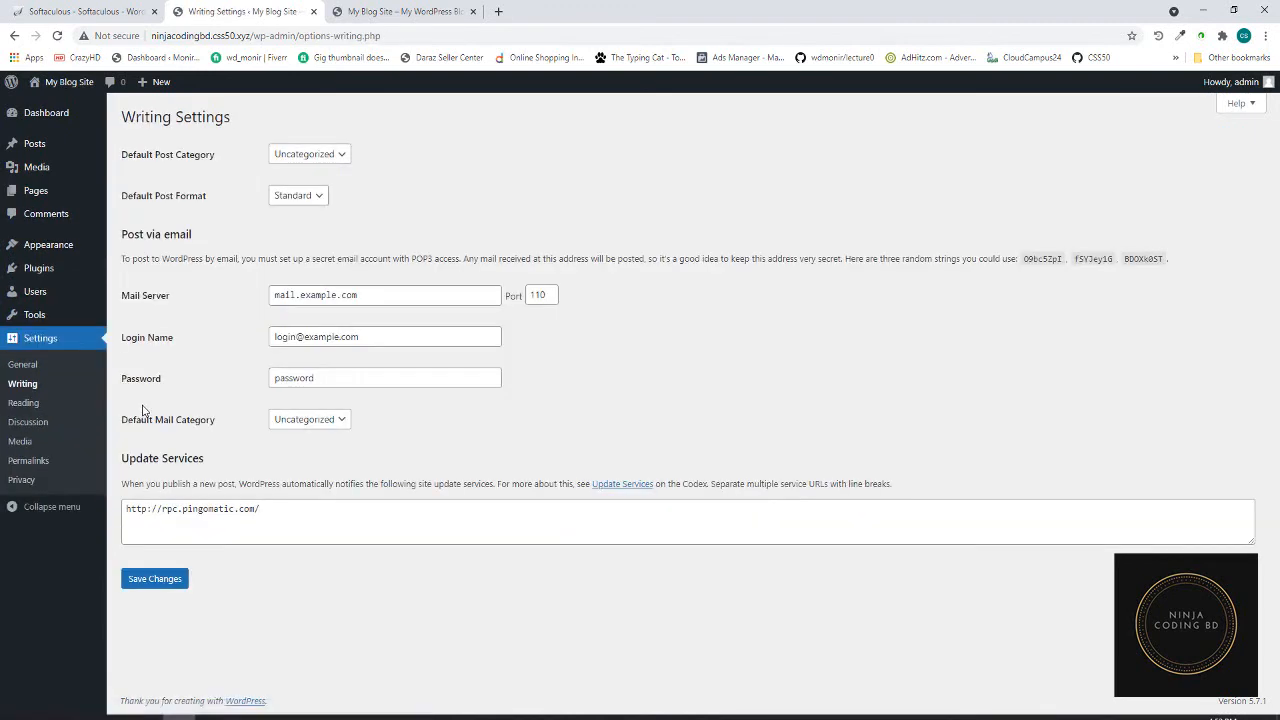
{"action": "left_click", "coordinate": [38, 404]}
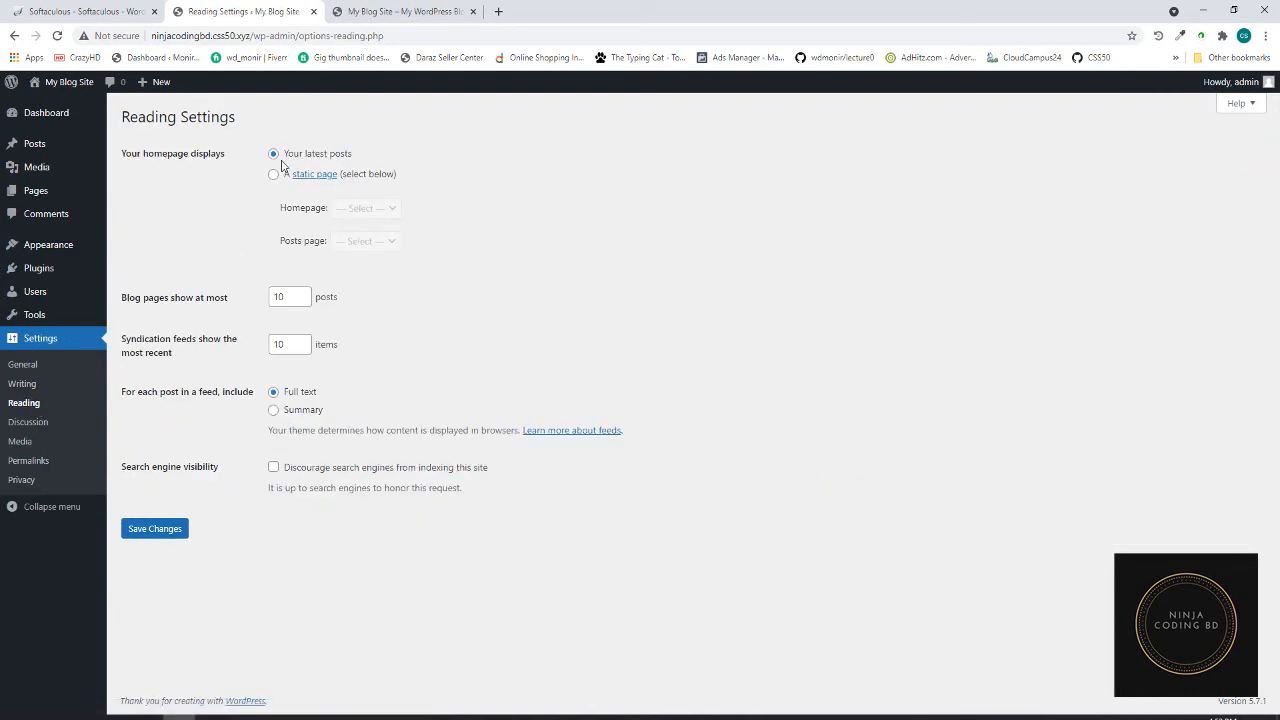
{"action": "left_click", "coordinate": [274, 176]}
{"action": "left_click", "coordinate": [386, 207]}
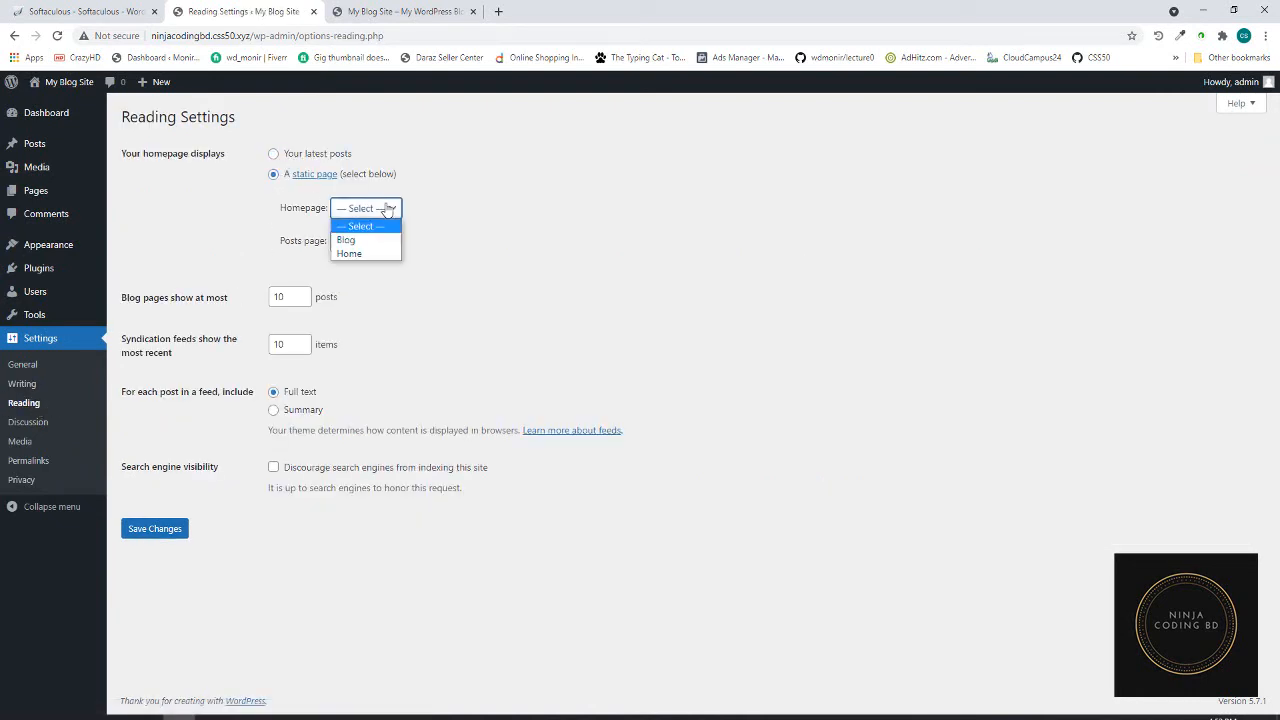
{"action": "left_click", "coordinate": [366, 254]}
{"action": "left_click", "coordinate": [382, 242]}
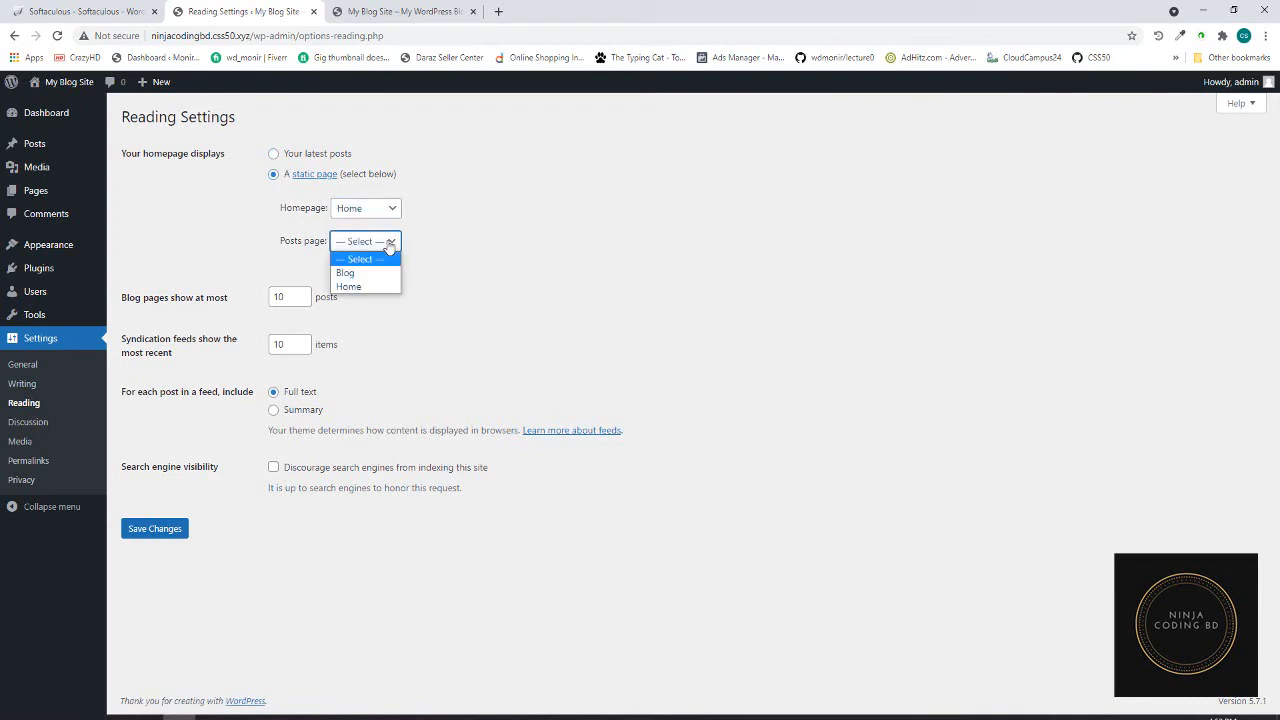
{"action": "left_click", "coordinate": [352, 272]}
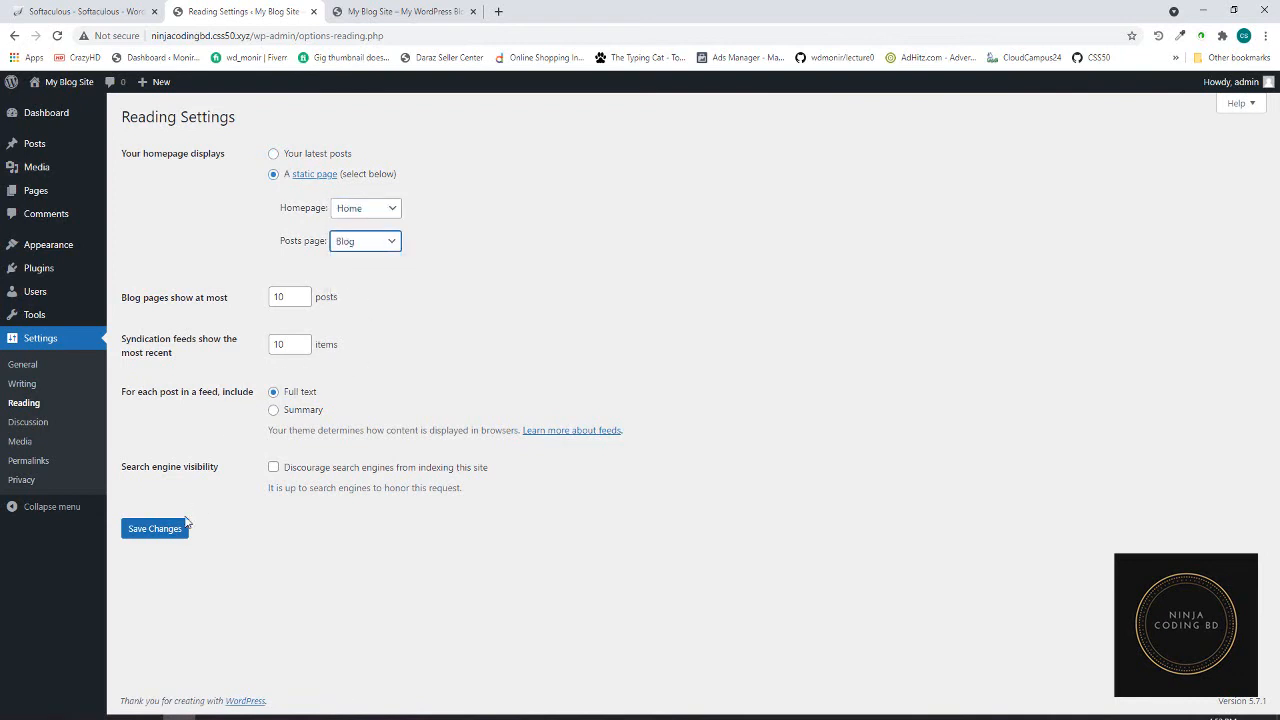
{"action": "left_click", "coordinate": [157, 530]}
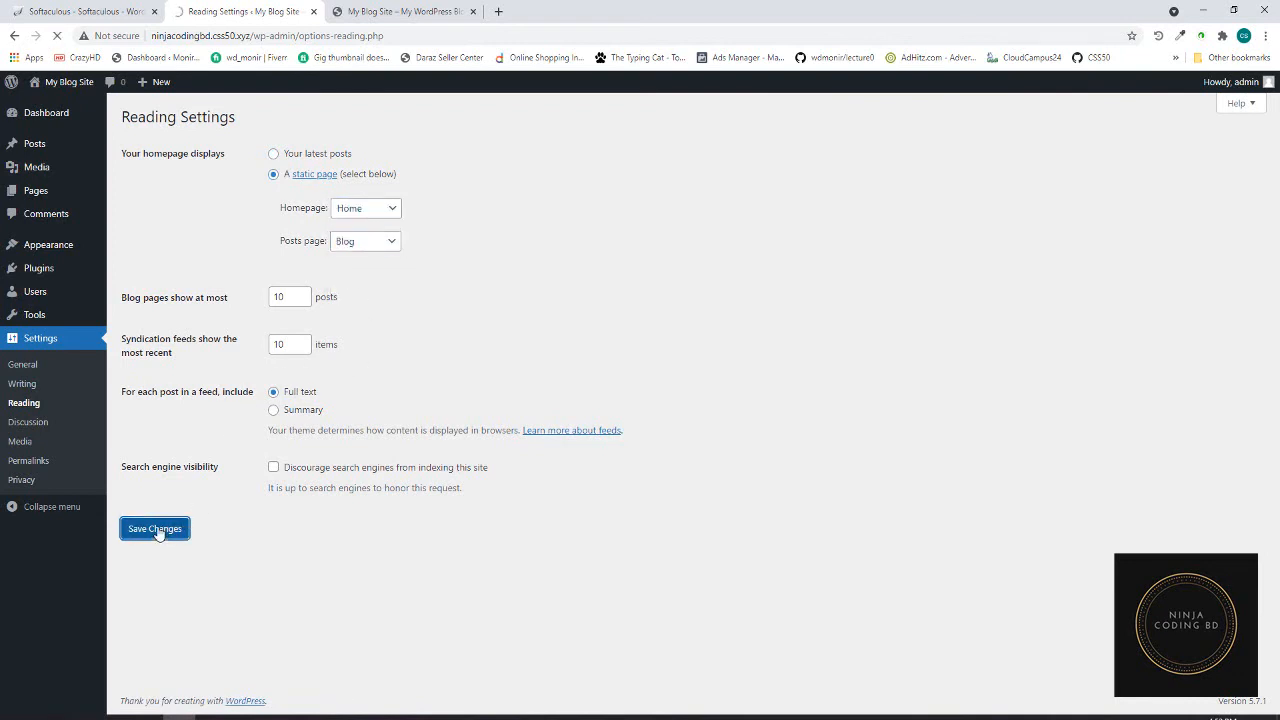
- Select the Post name permalink structure (/%postname%/) and save the change
{"action": "left_click", "coordinate": [28, 461]}
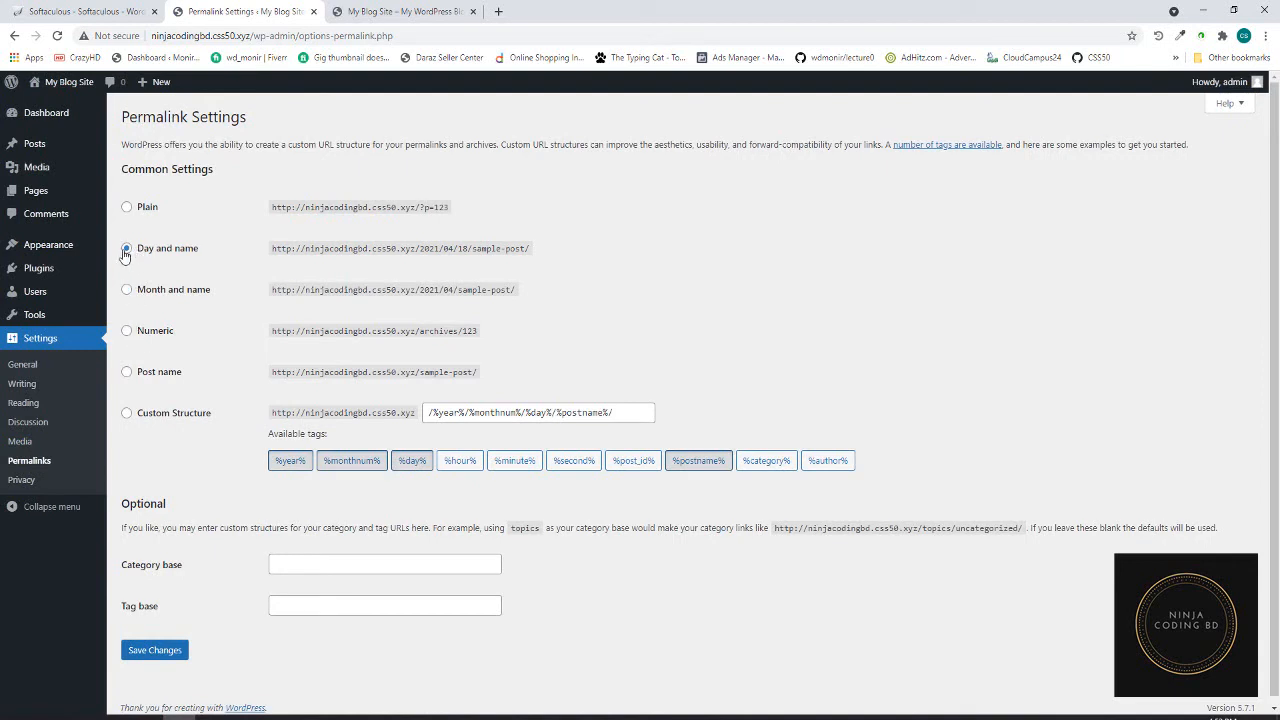
{"action": "left_click", "coordinate": [127, 371]}
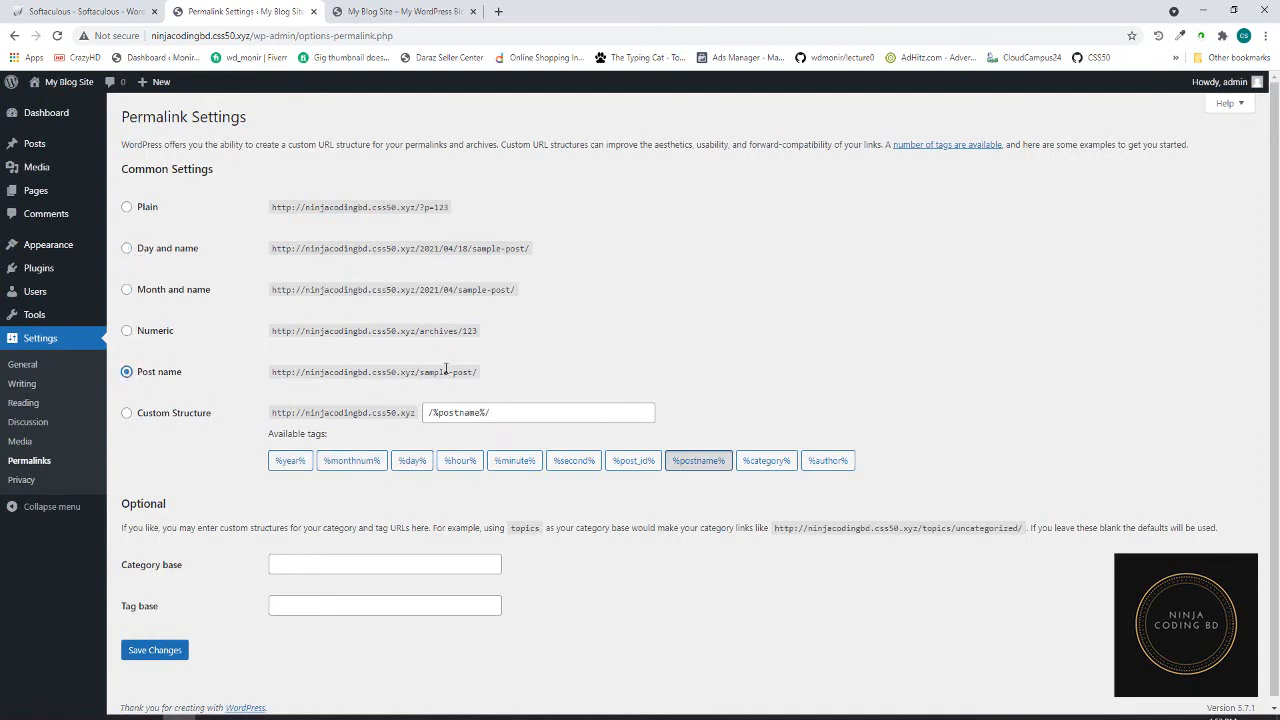
{"action": "scroll", "coordinate": [409, 443], "scroll_direction": "down", "scroll_amount": 1}
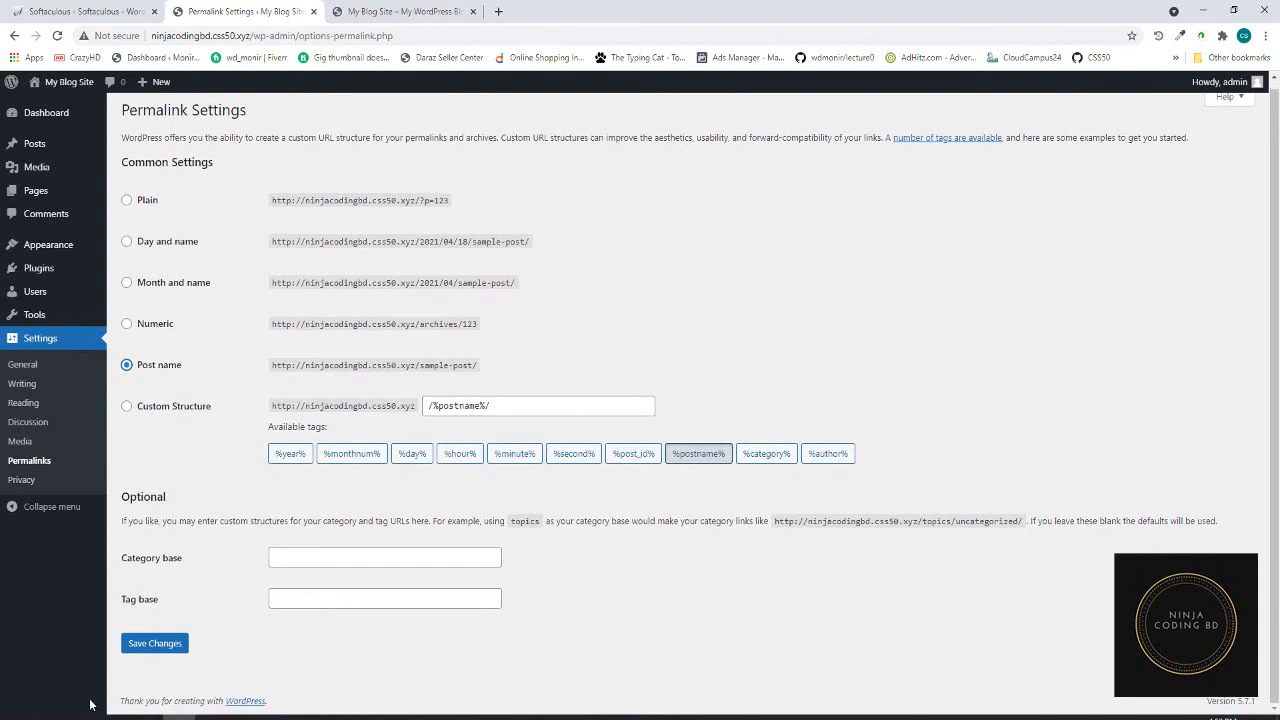
{"action": "left_click", "coordinate": [160, 645]}
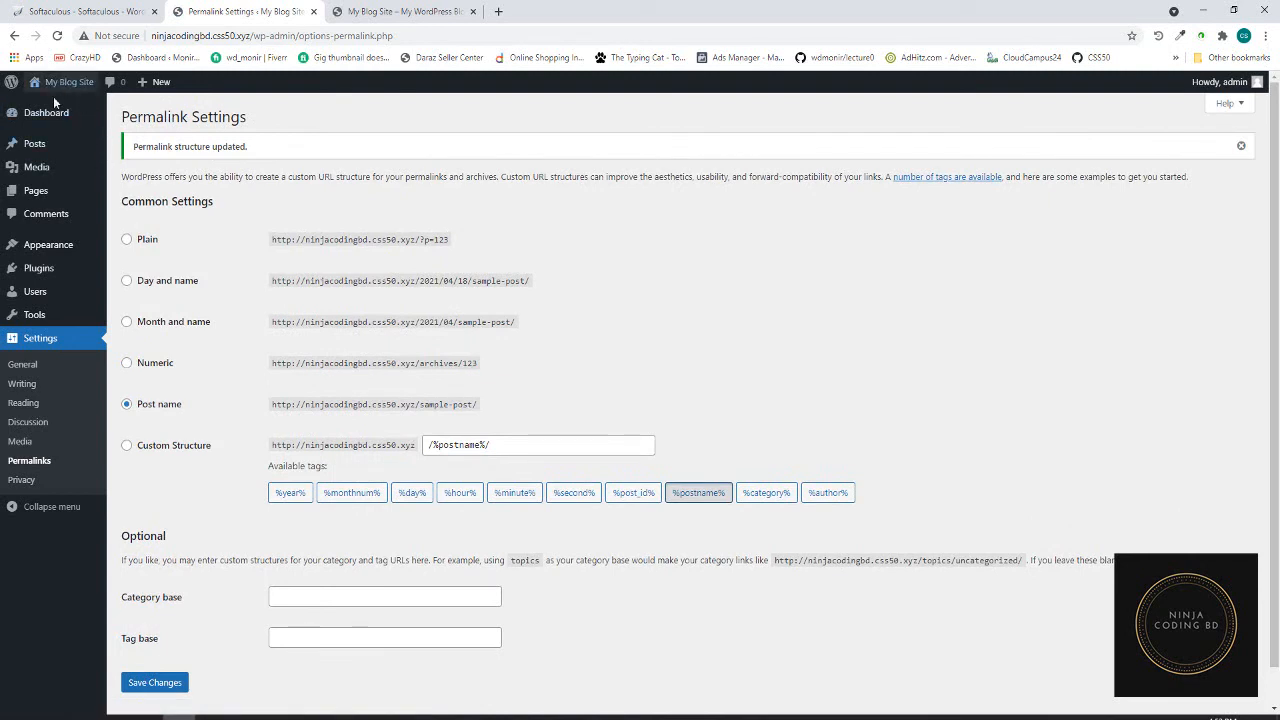
{"action": "mouse_move", "coordinate": [47, 247]}
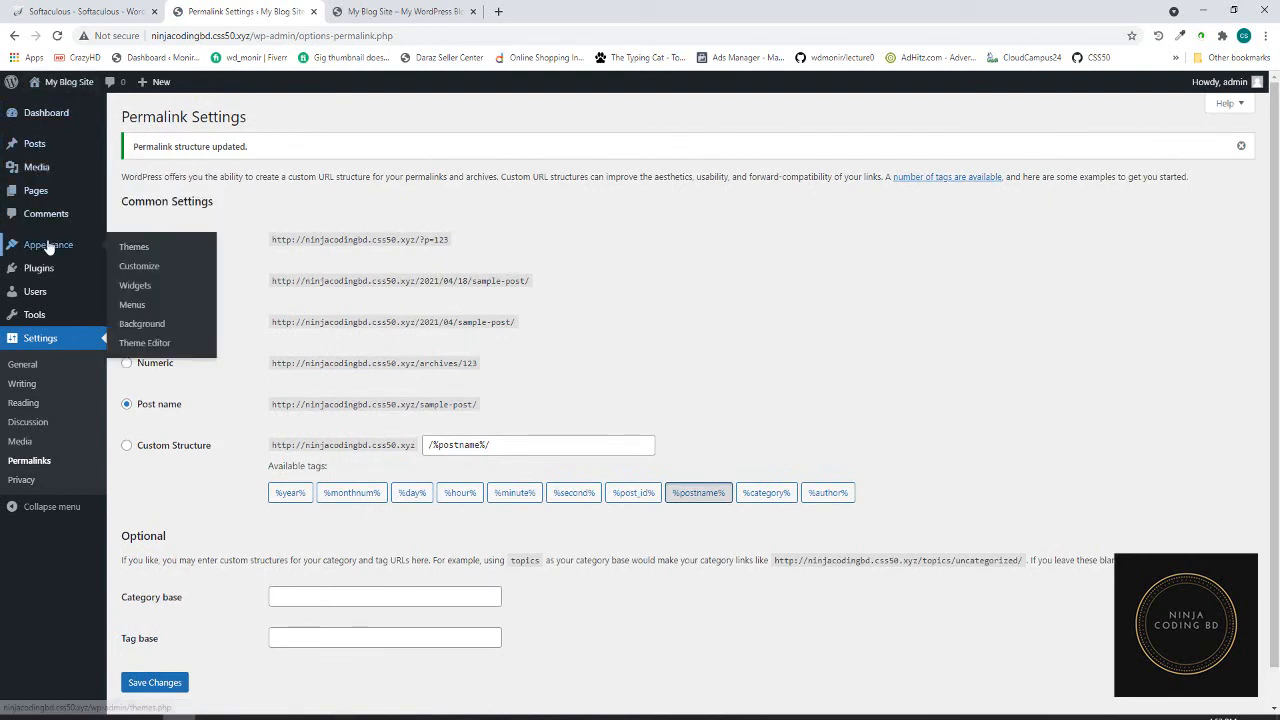
- Activate the Twenty Twenty theme under Appearance > Themes, then return to the front-page tab
{"action": "left_click", "coordinate": [135, 250]}
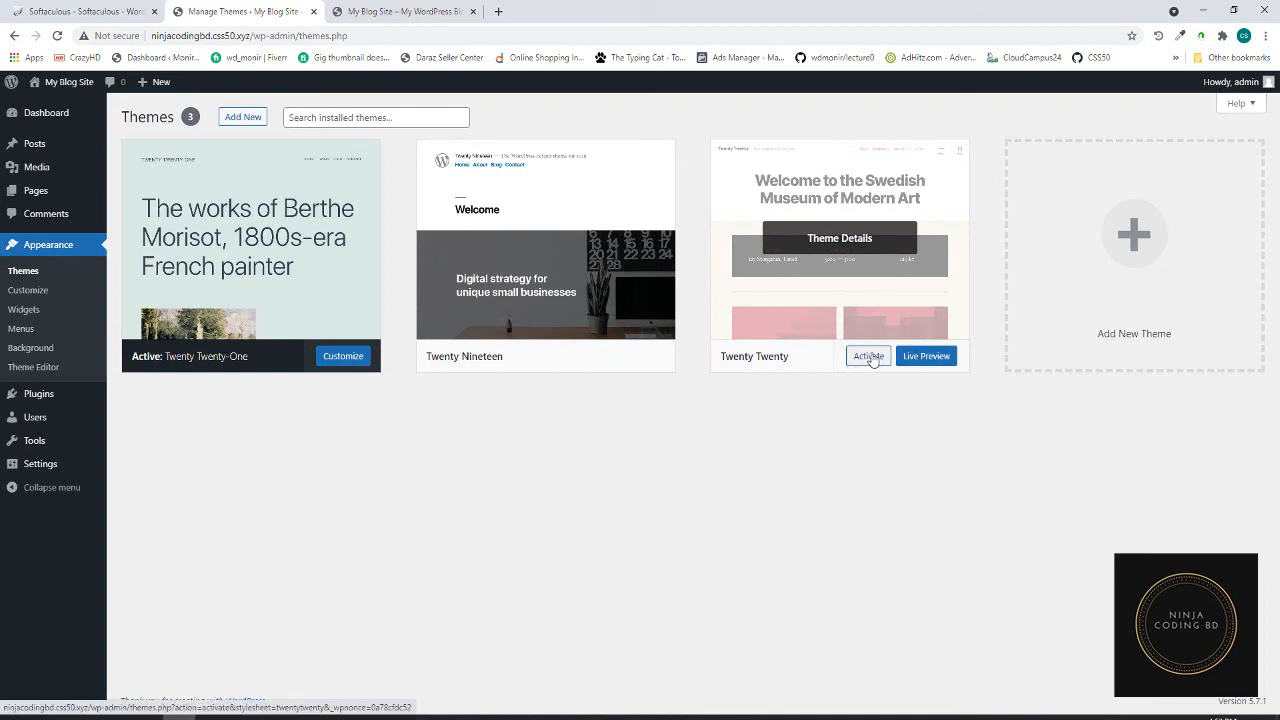
{"action": "left_click", "coordinate": [868, 357]}
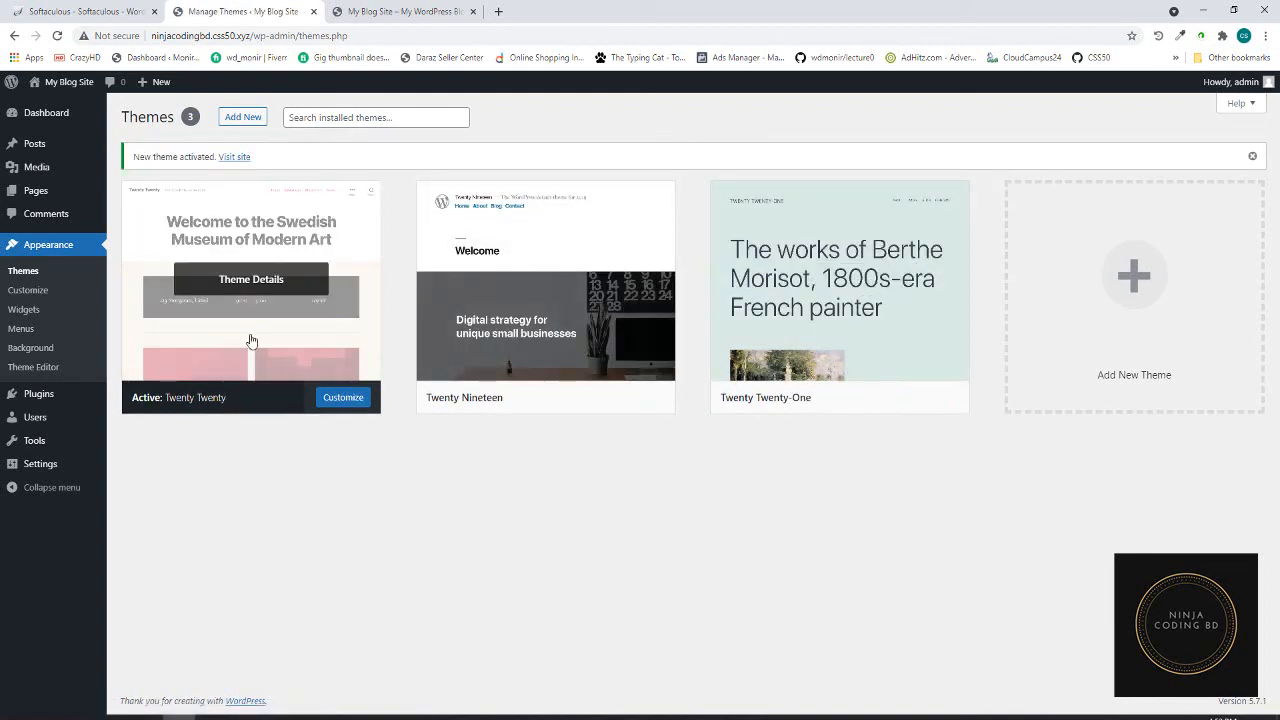
{"action": "left_click", "coordinate": [398, 13]}
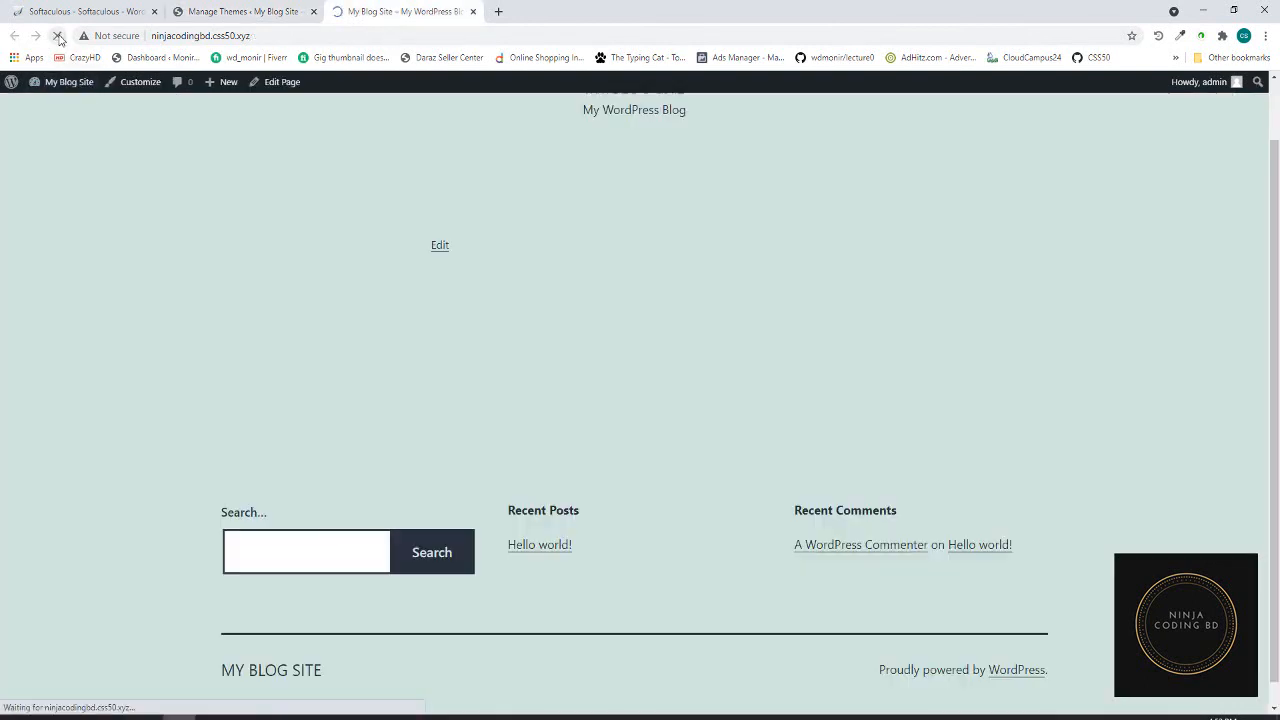
- Open the Blog page from the site menu and check 'blog' in its address
{"action": "scroll", "coordinate": [615, 374], "scroll_direction": "up", "scroll_amount": 1}
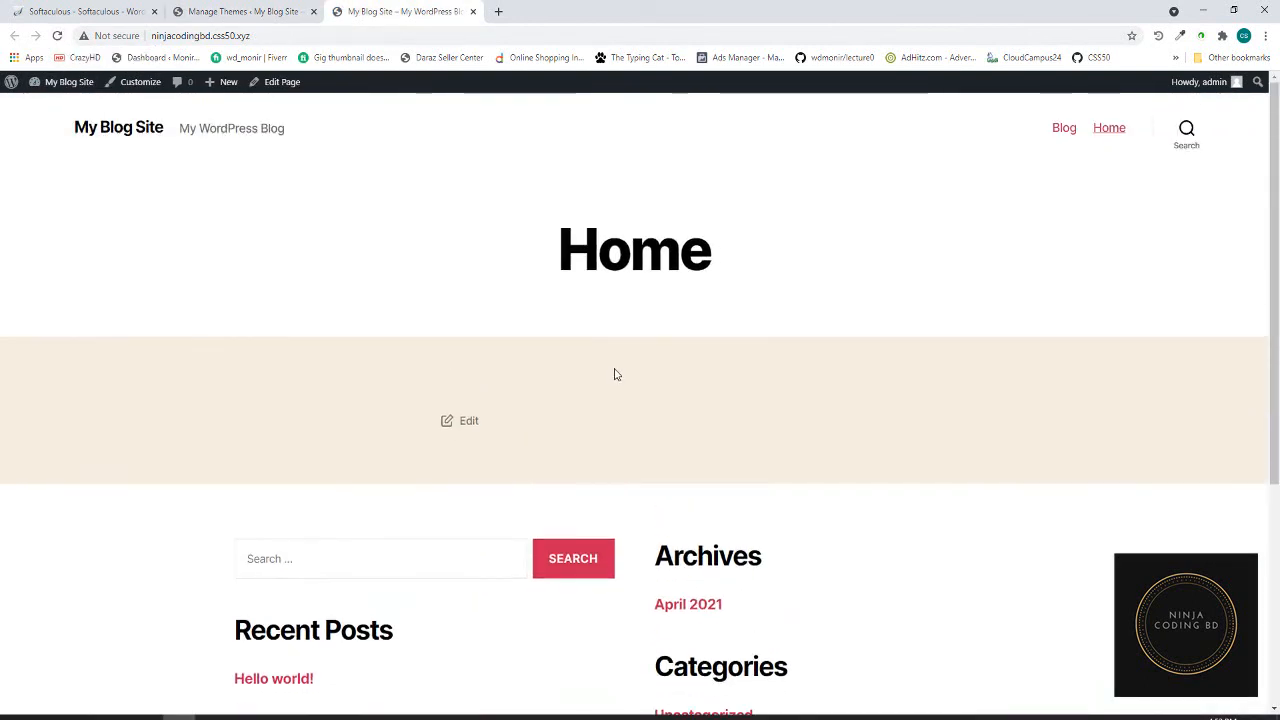
{"action": "left_click", "coordinate": [1071, 134]}
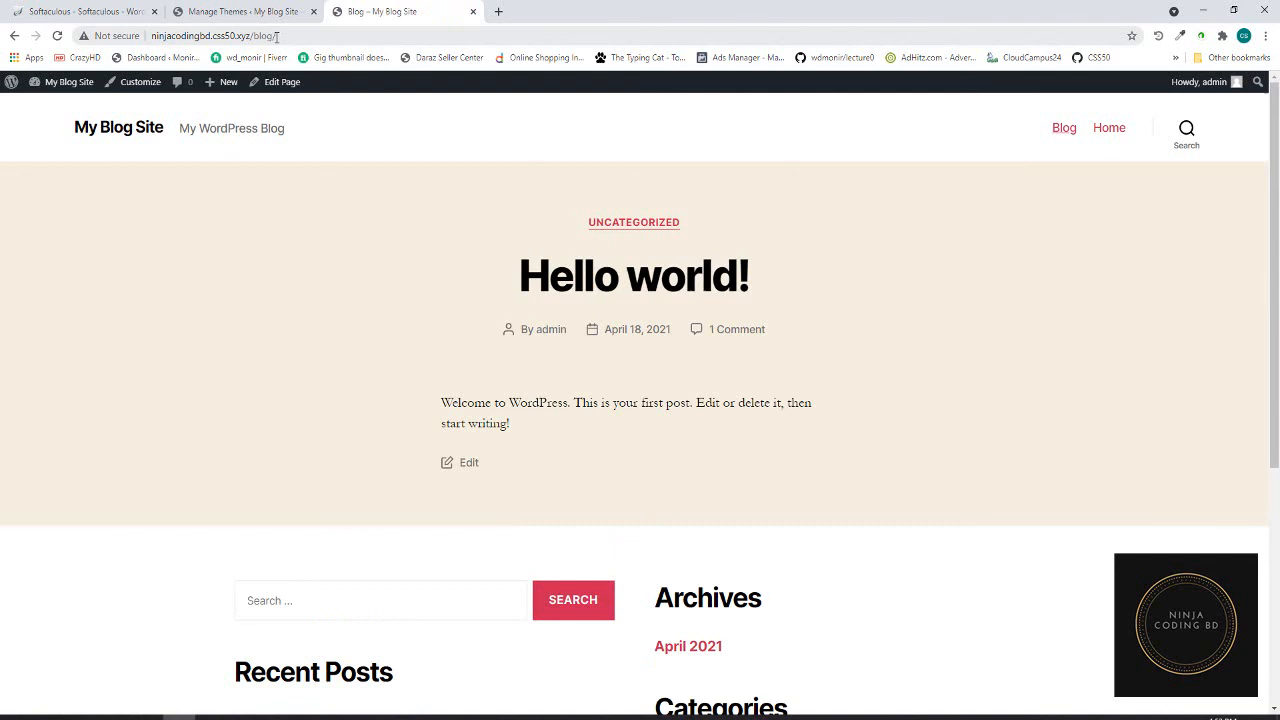
{"action": "double_click", "coordinate": [264, 35]}
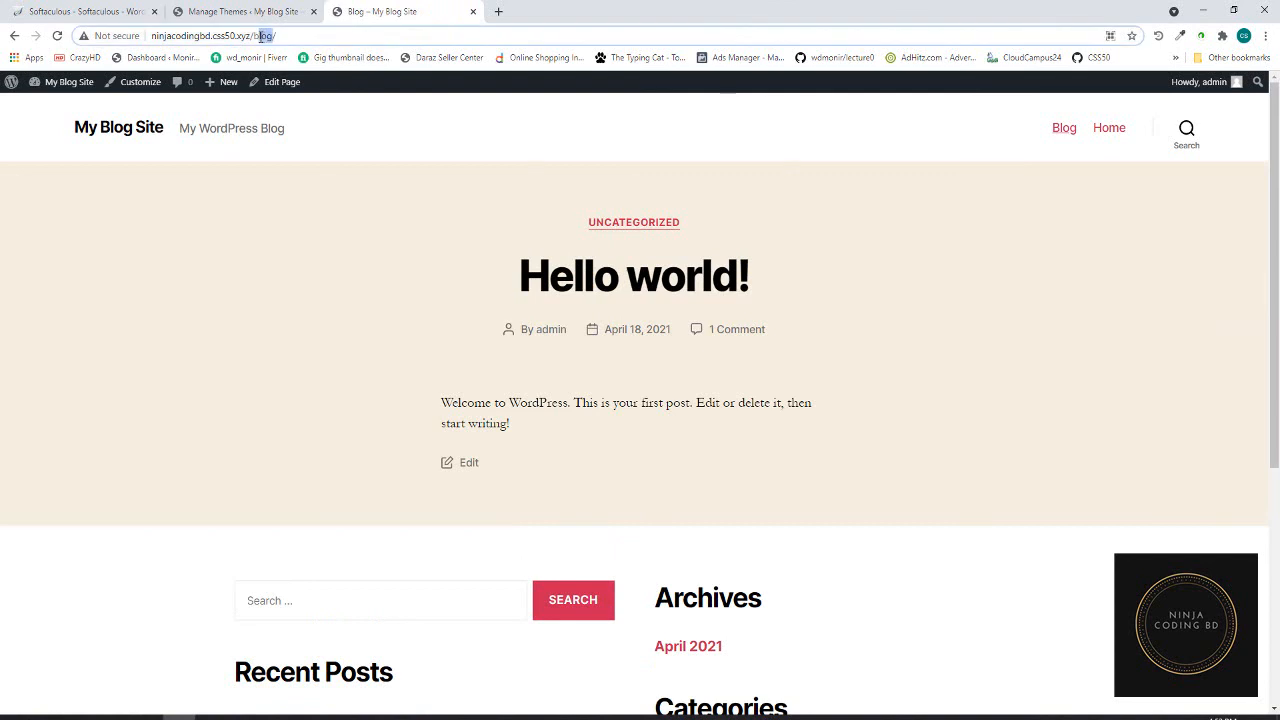
{"action": "left_click", "coordinate": [294, 36]}
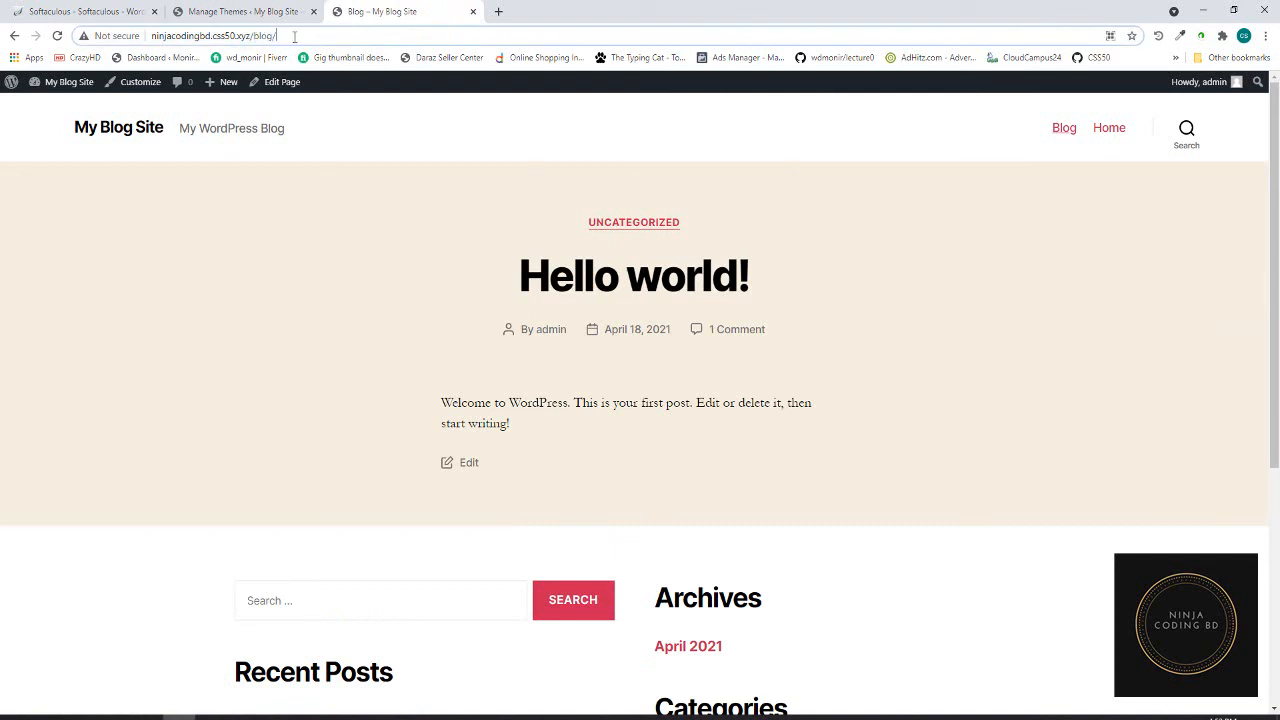
- Check the Home page, then go back to the Themes admin screen
{"action": "left_click", "coordinate": [1107, 134]}
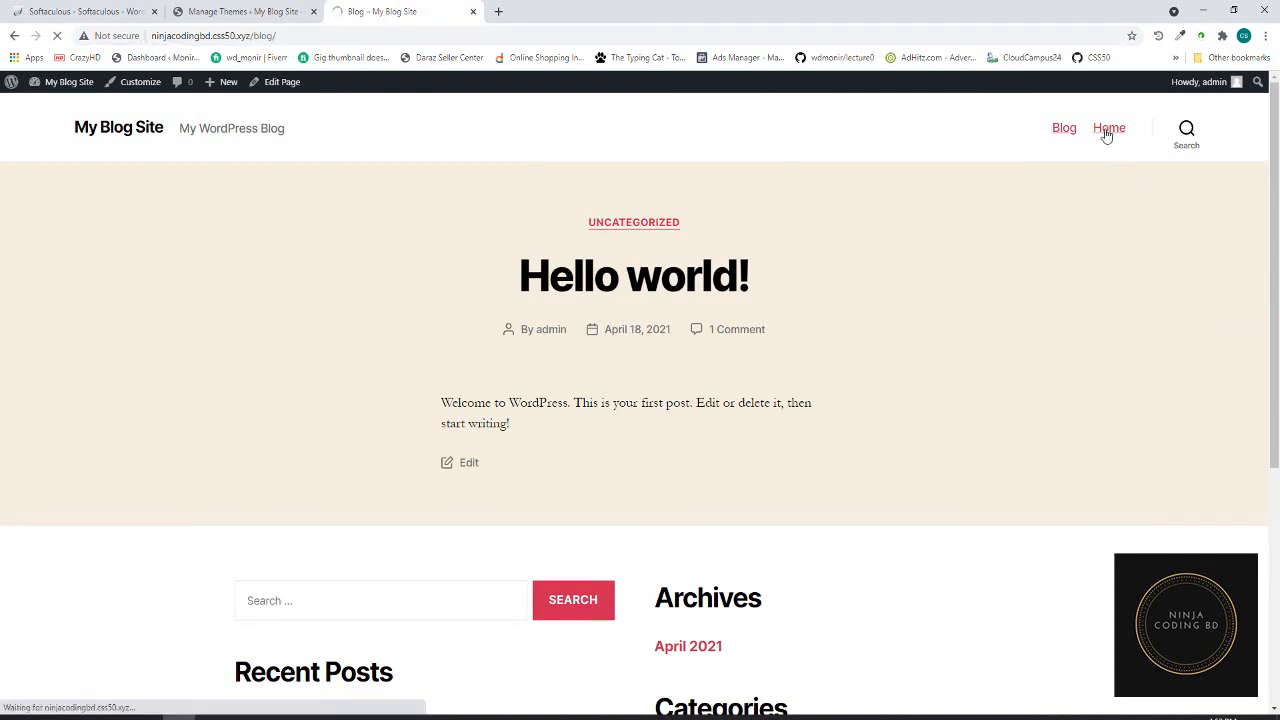
{"action": "scroll", "coordinate": [600, 363], "scroll_direction": "down", "scroll_amount": 4}
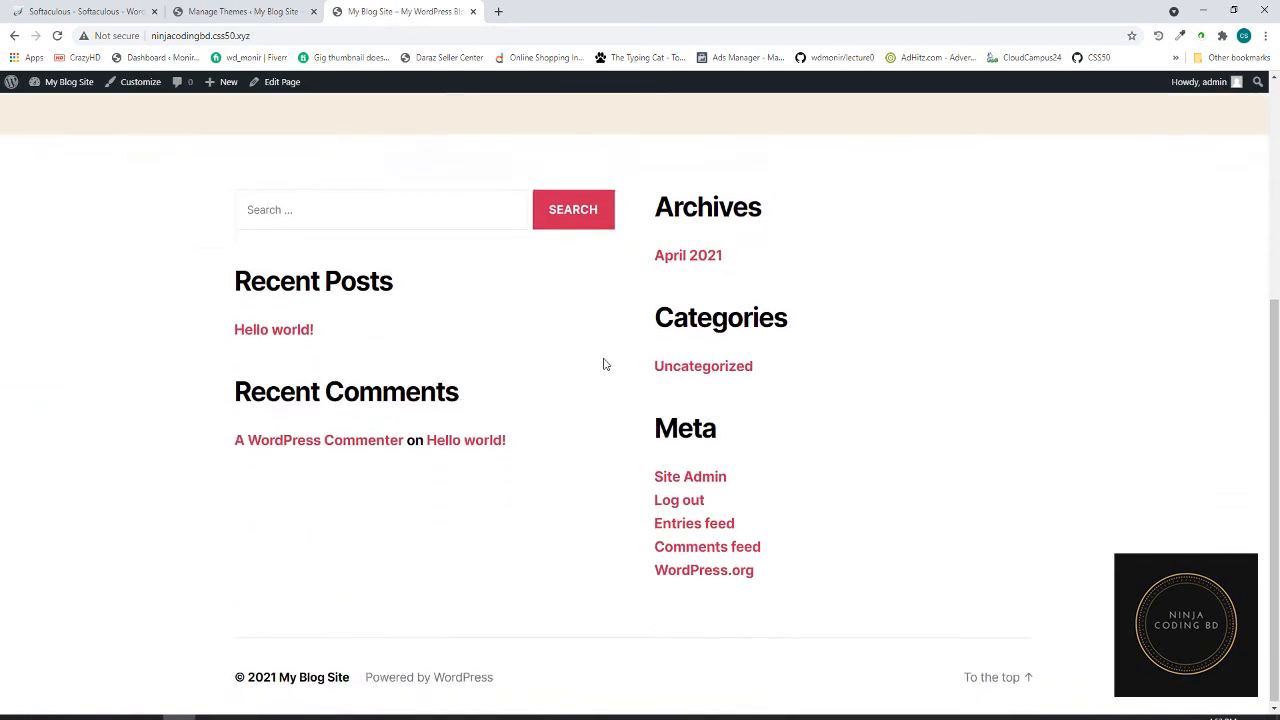
{"action": "left_click", "coordinate": [222, 12]}
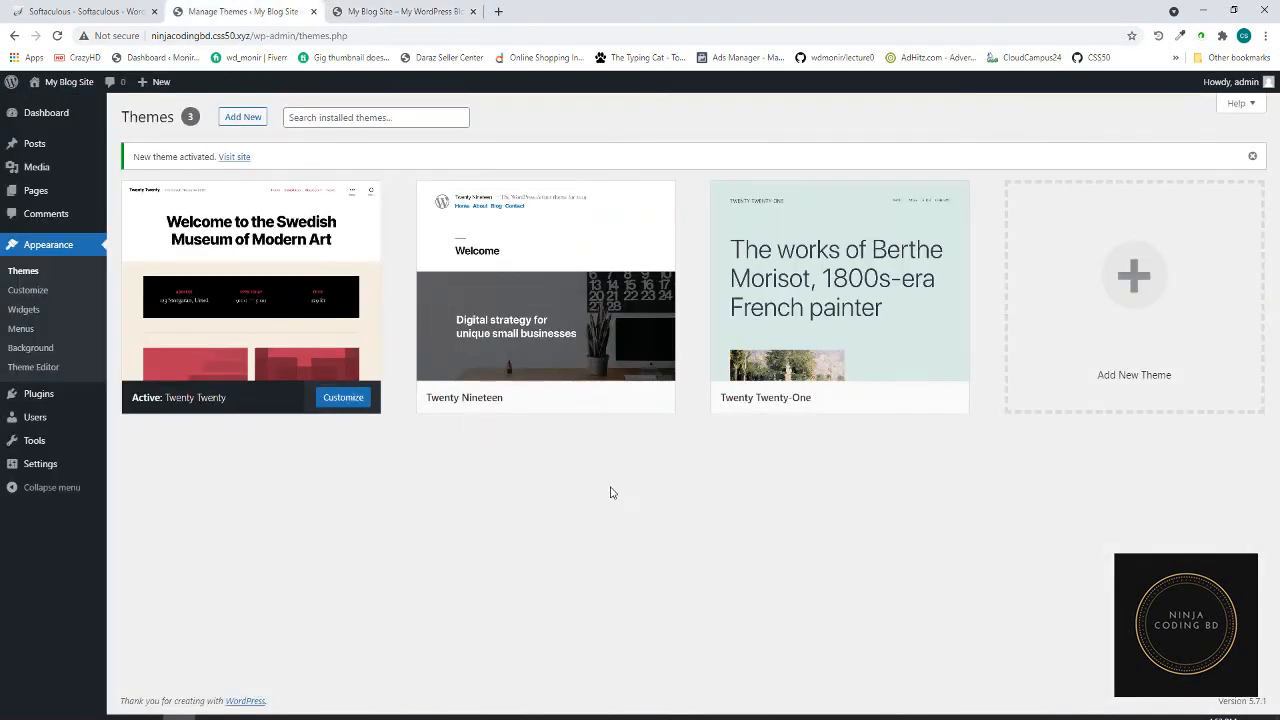